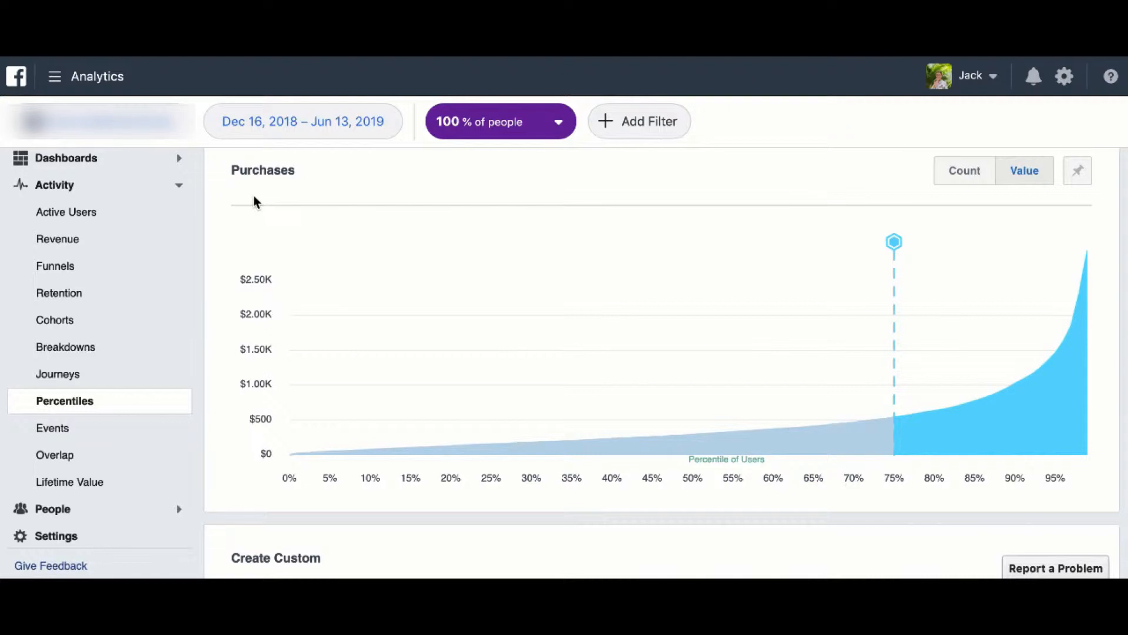
left_click(55, 77)
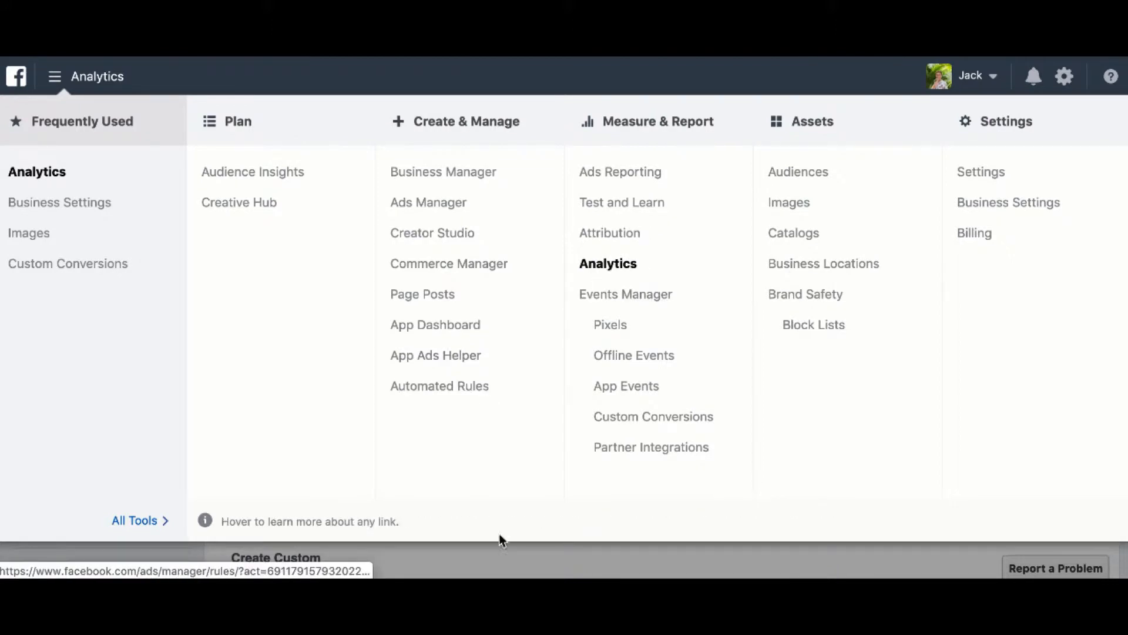
left_click(490, 555)
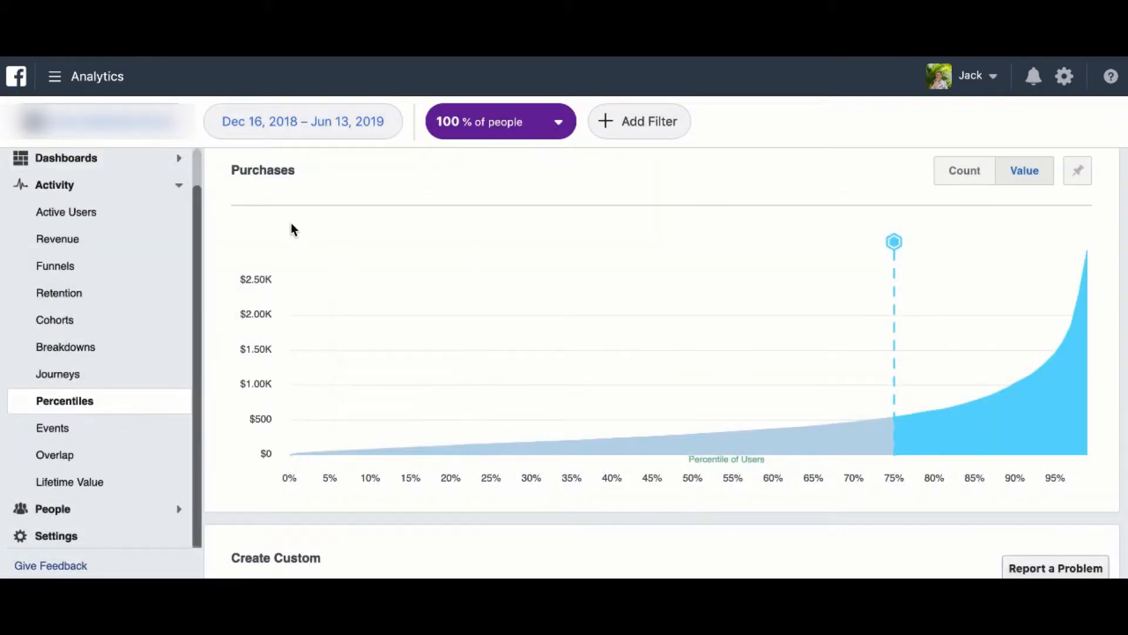
mouse_move(356, 306)
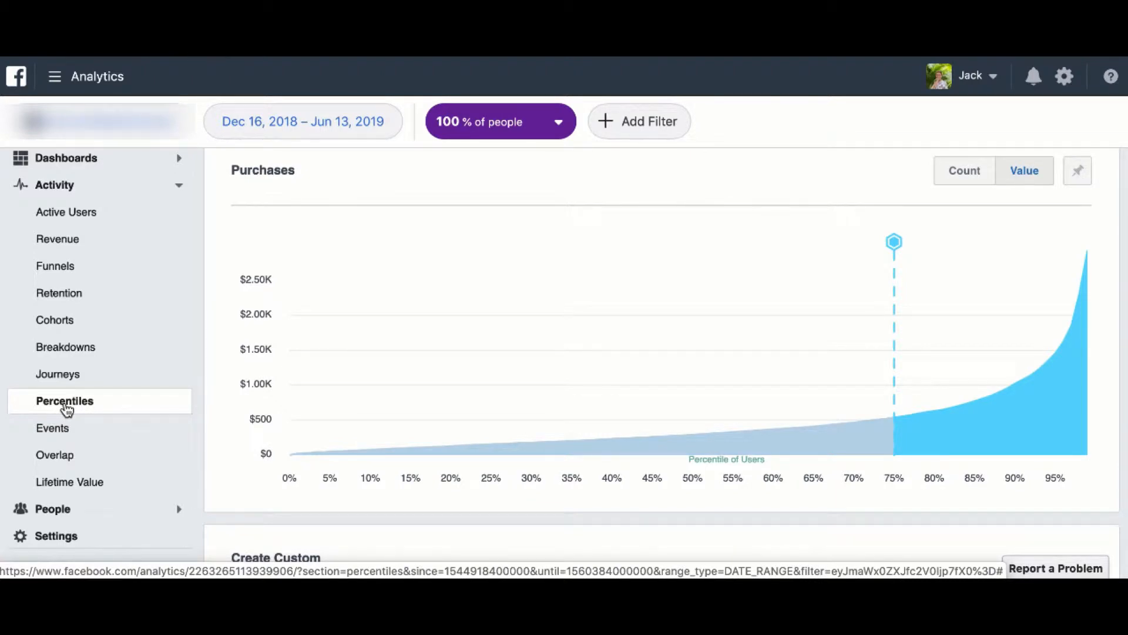
mouse_move(552, 375)
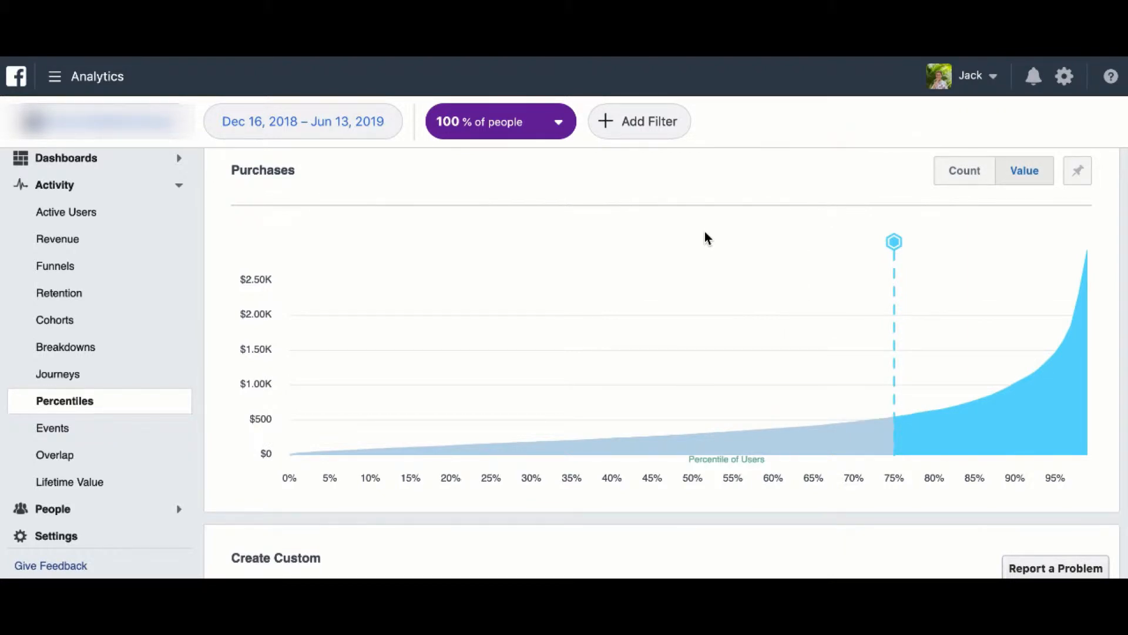
- Examine the Page Views percentile chart at the 75% marker and at its highest percentiles
scroll(705, 234, "up", 7)
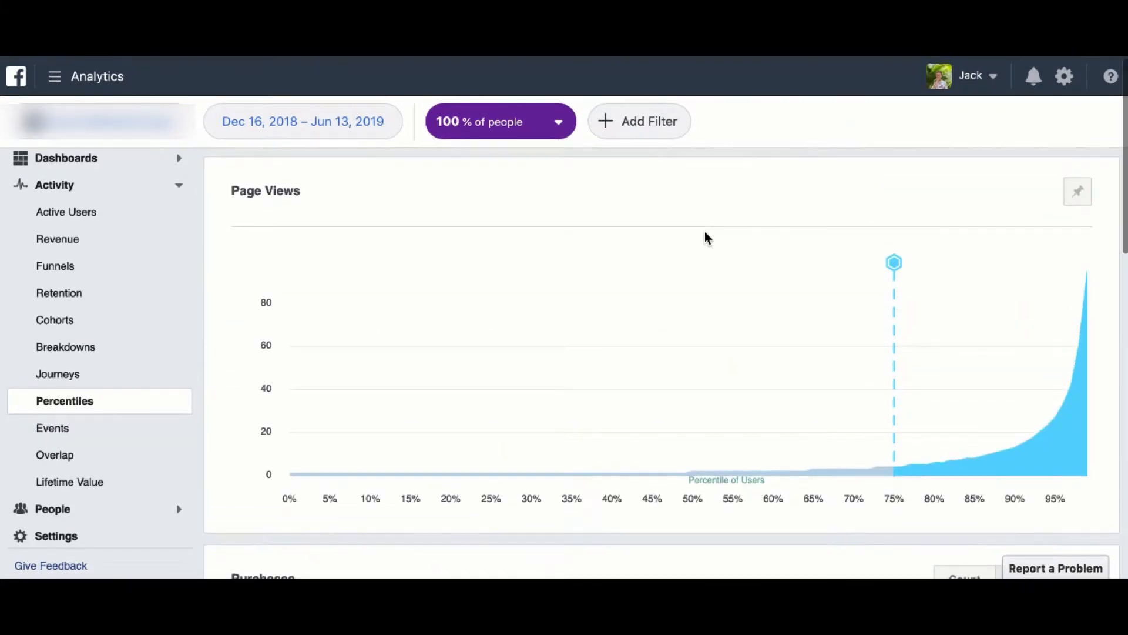
mouse_move(411, 276)
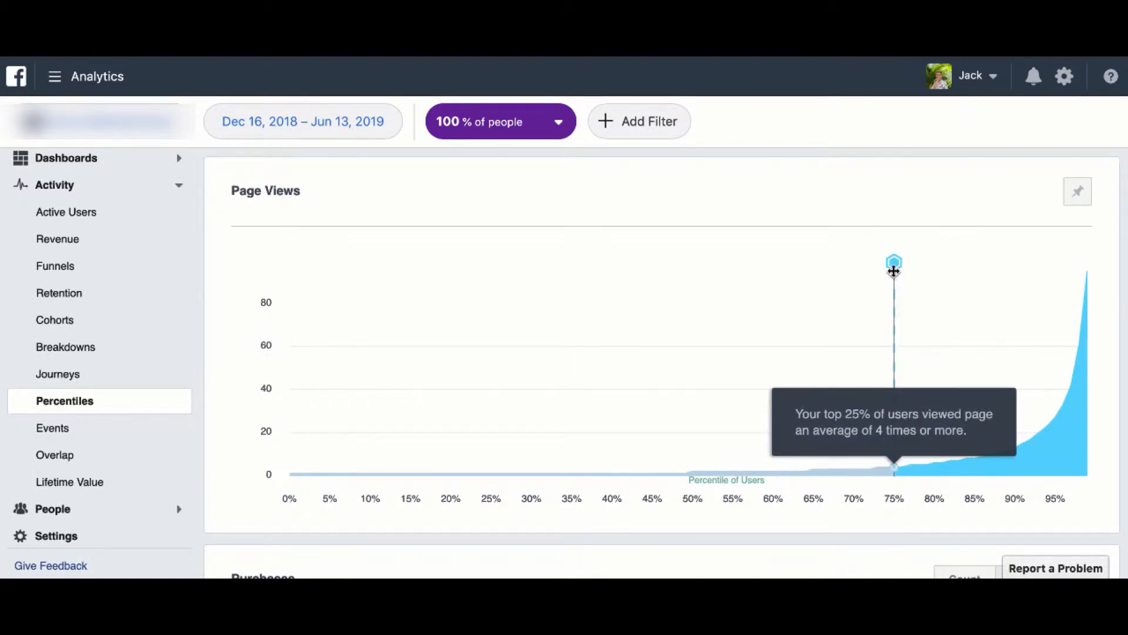
mouse_move(895, 272)
scroll(894, 273, "down", 10)
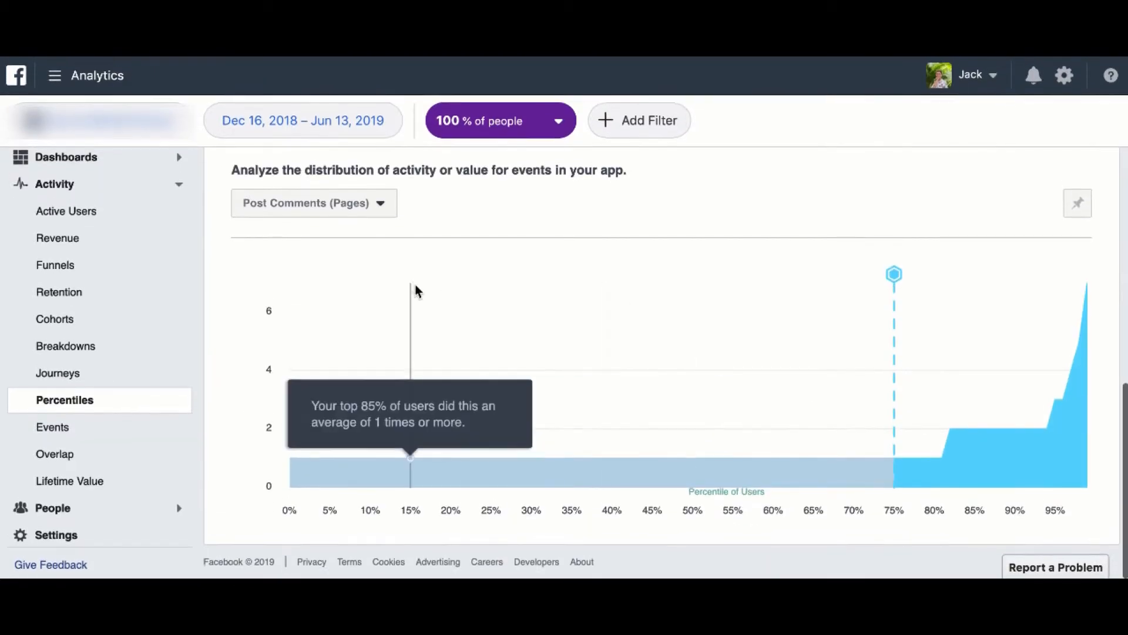
scroll(467, 222, "up", 6)
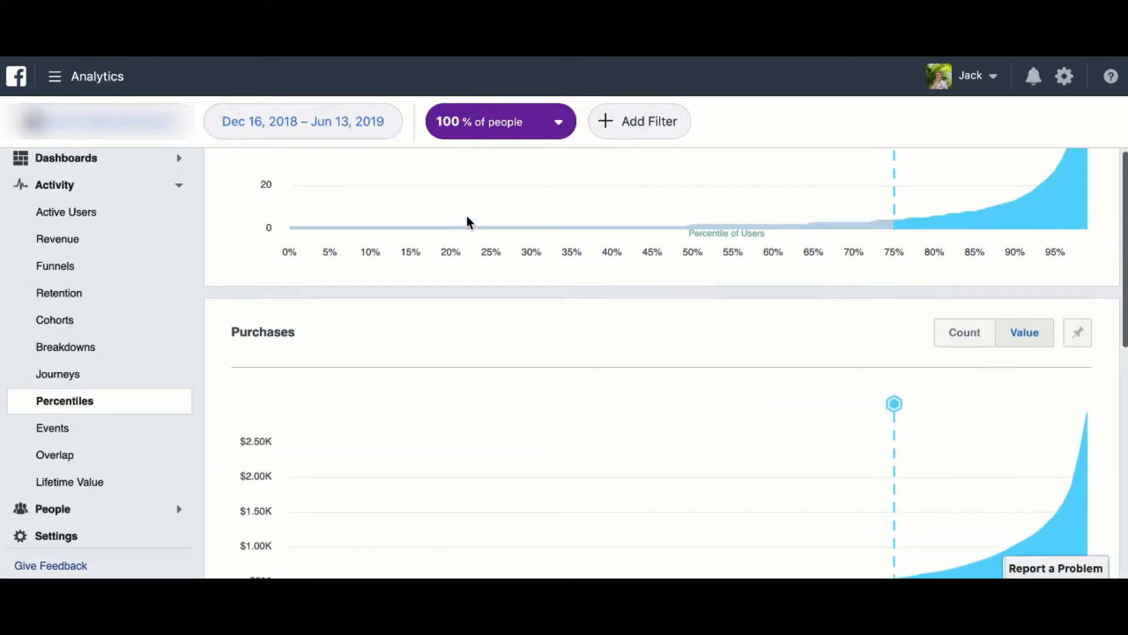
scroll(468, 219, "up", 2)
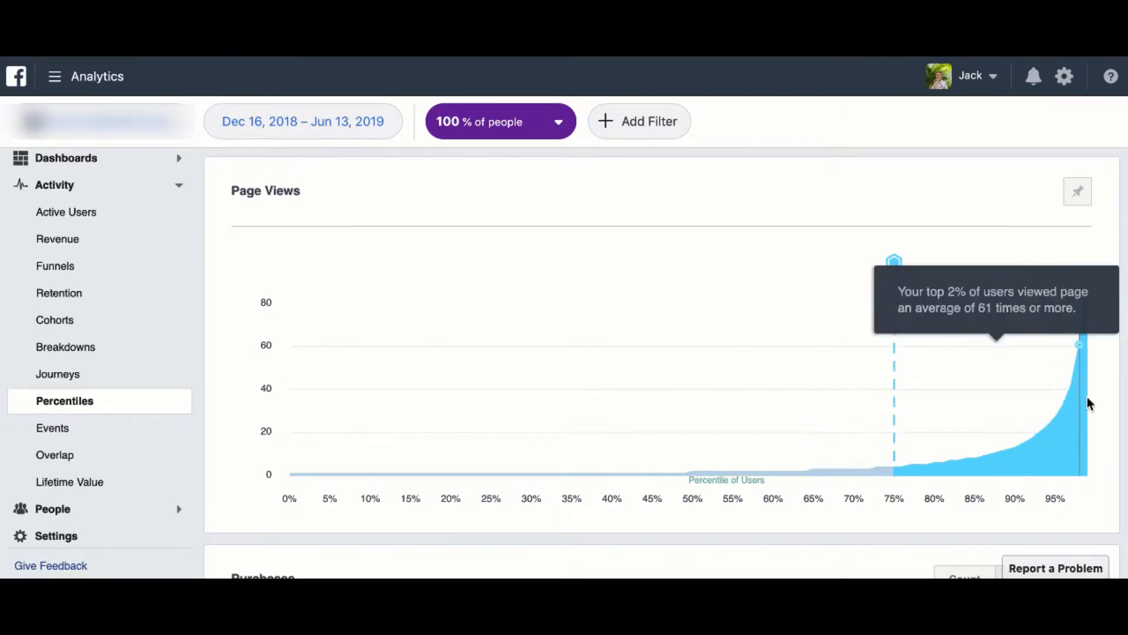
- Examine the Purchases percentile chart at the 75% marker, comparing the value and count views
scroll(965, 411, "down", 6)
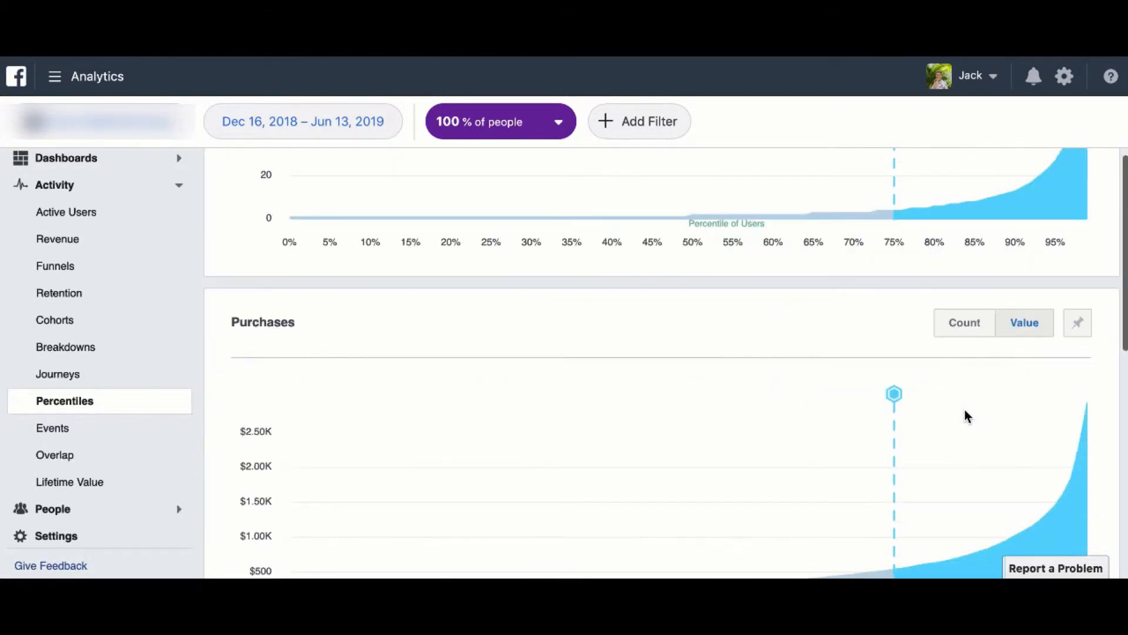
scroll(967, 416, "down", 1)
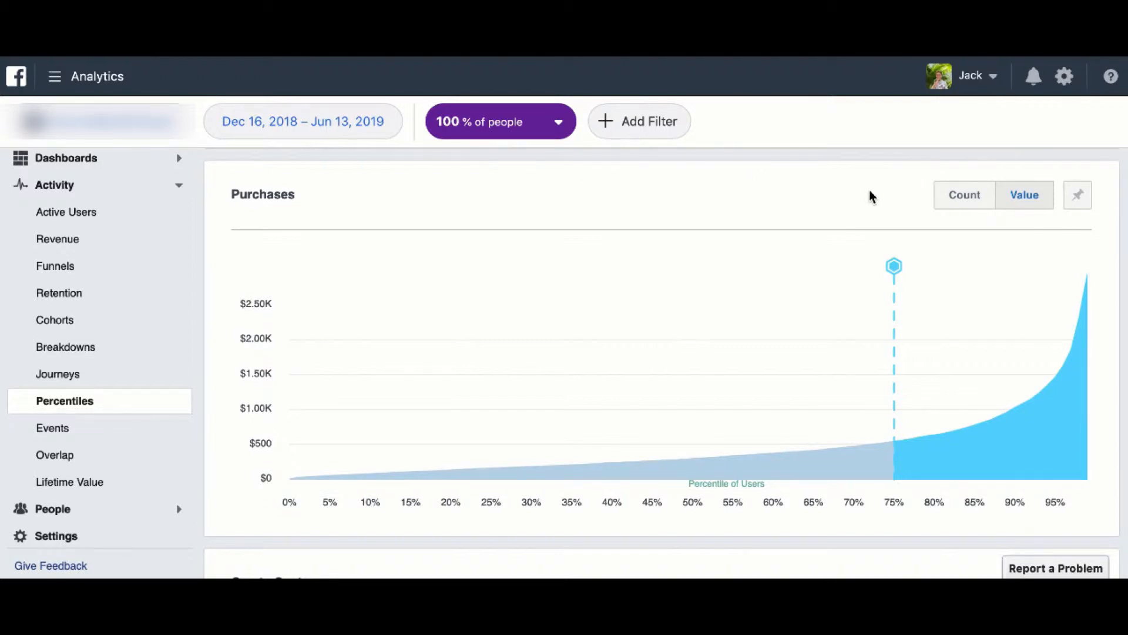
left_click(896, 274)
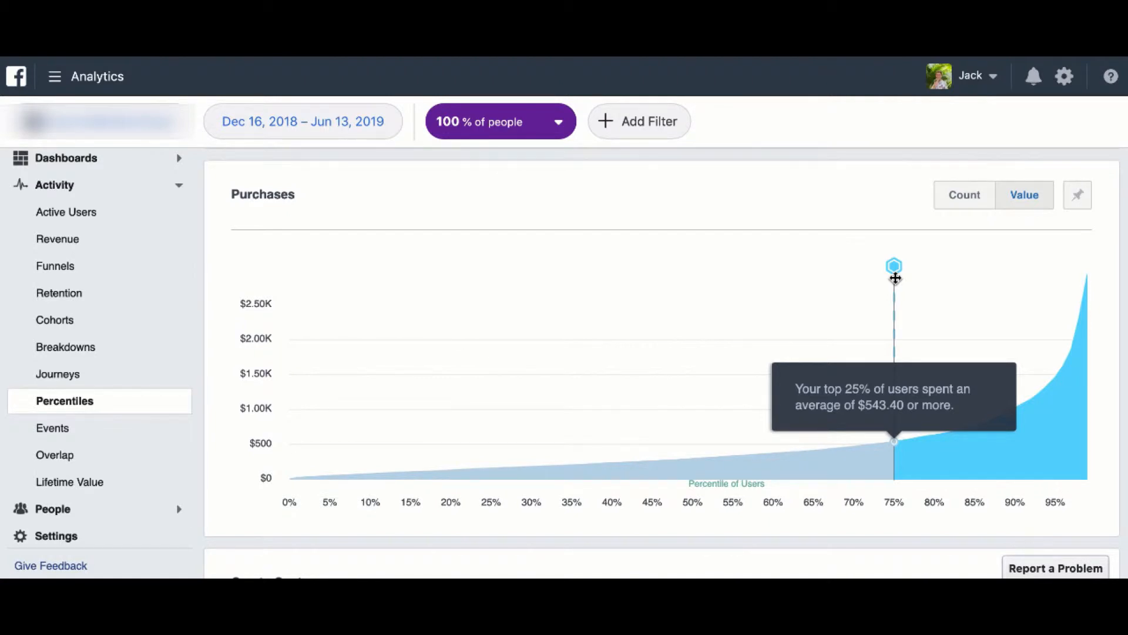
left_click(965, 194)
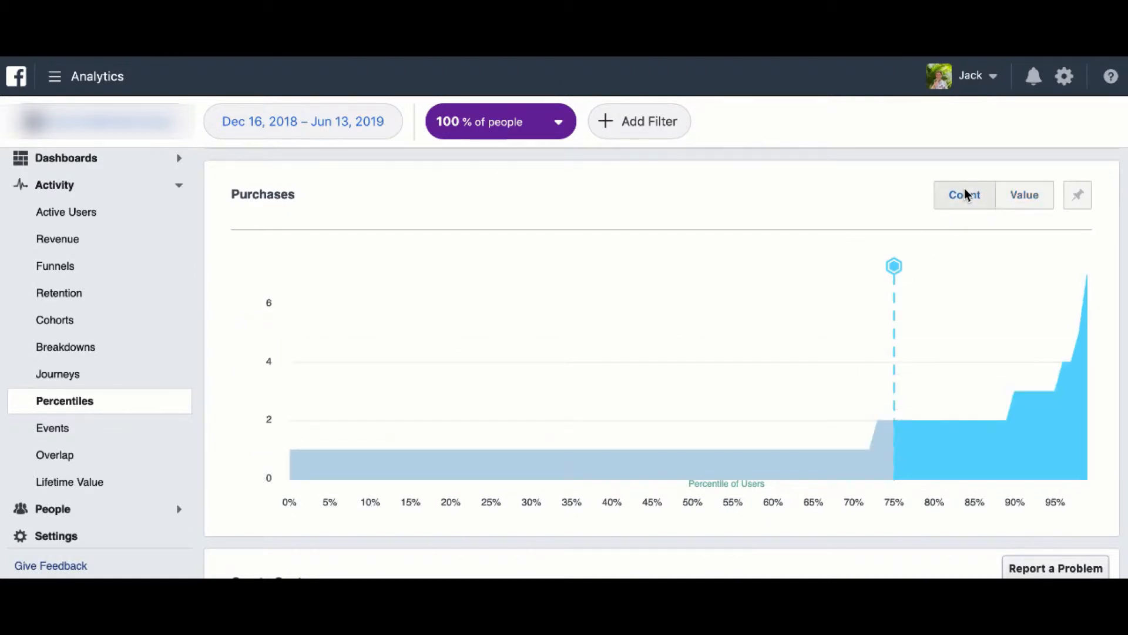
left_click(893, 275)
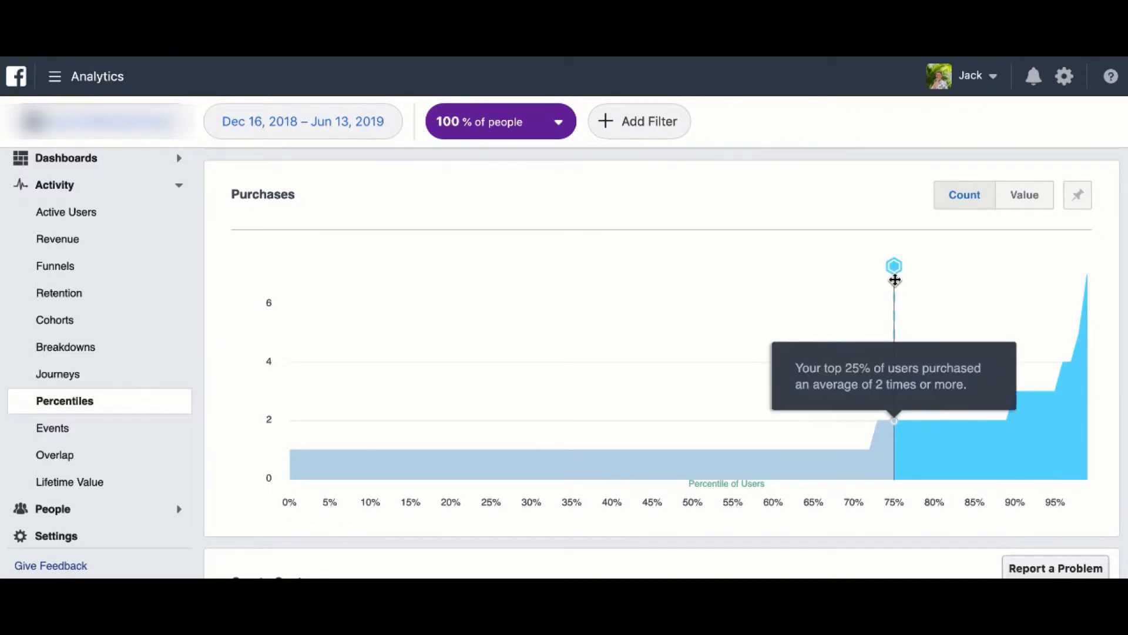
left_click(1024, 196)
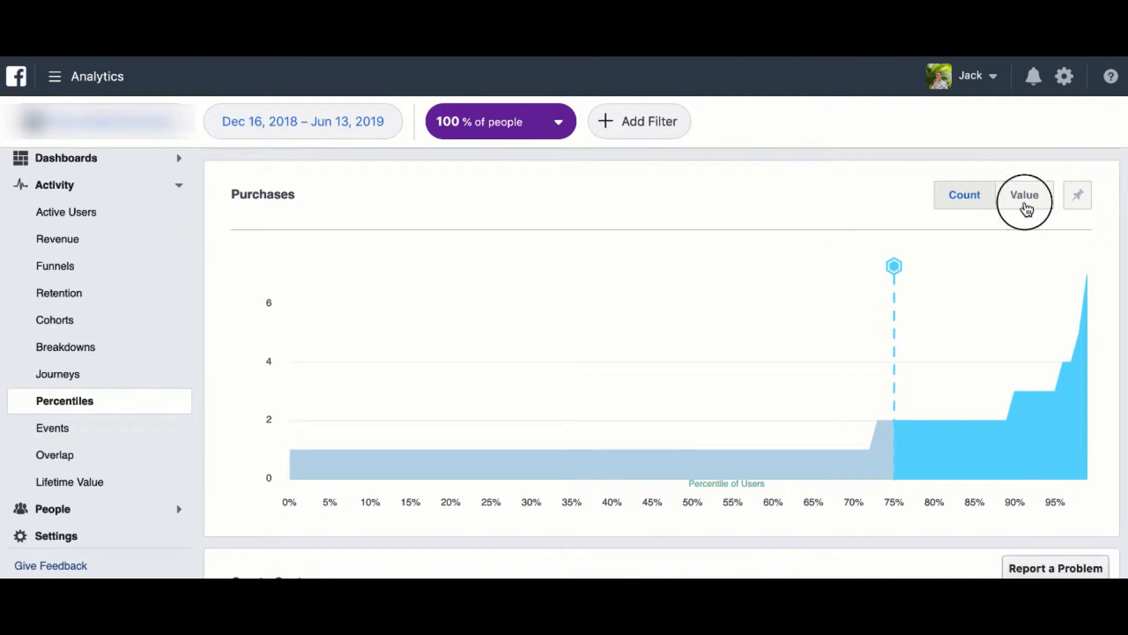
left_click(894, 277)
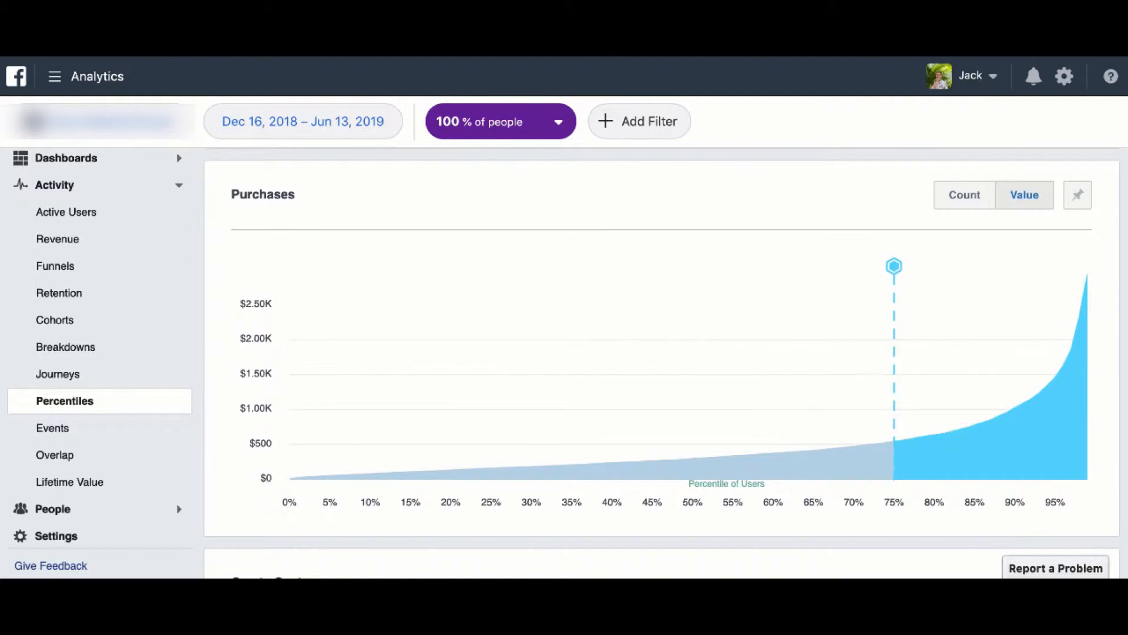
- Go to the Audiences library and start a new custom audience based on website traffic
left_click(94, 83)
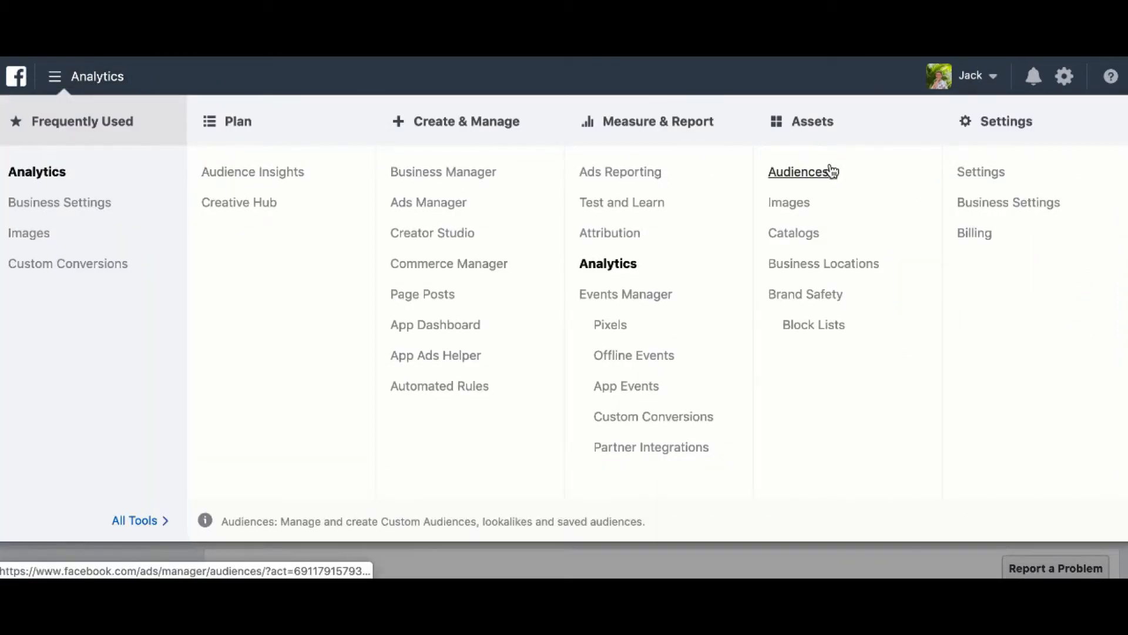
left_click(799, 174)
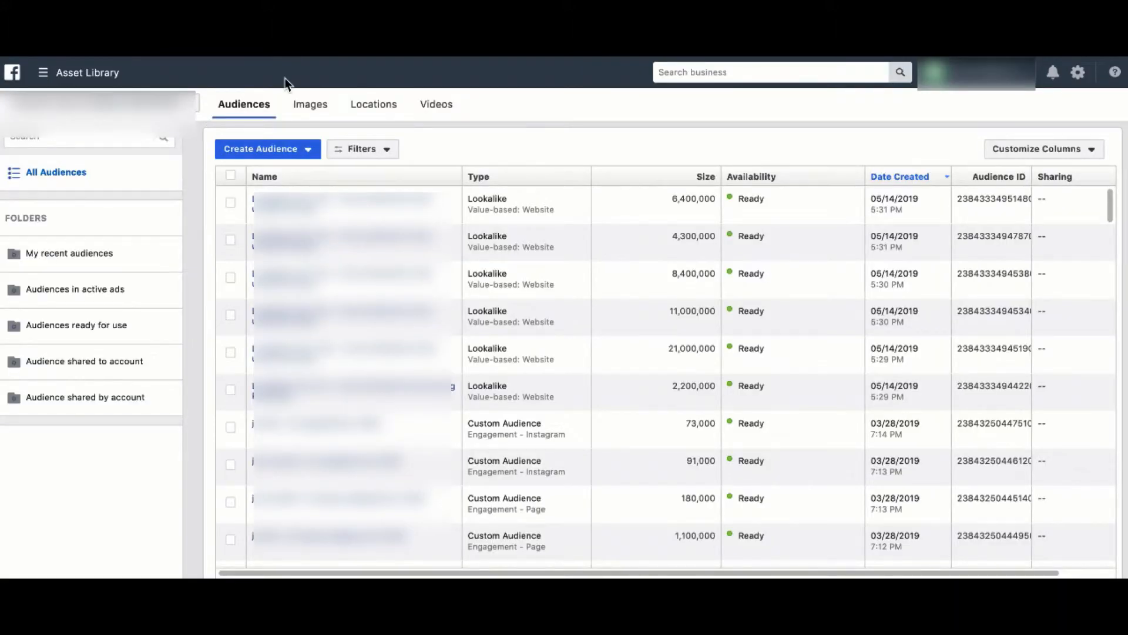
left_click(246, 150)
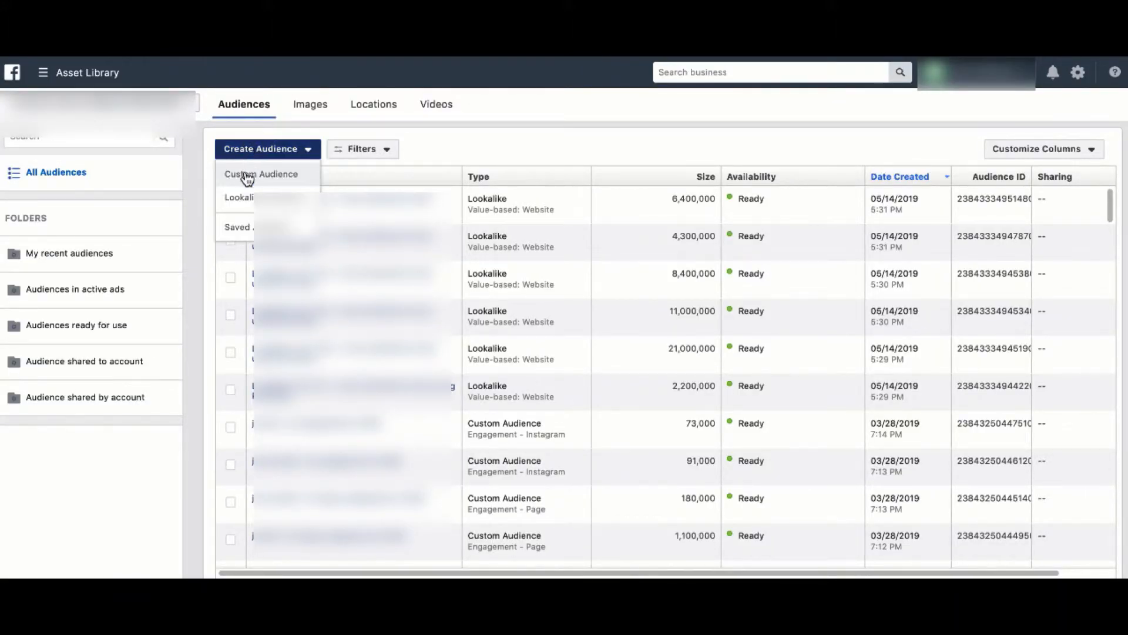
left_click(247, 177)
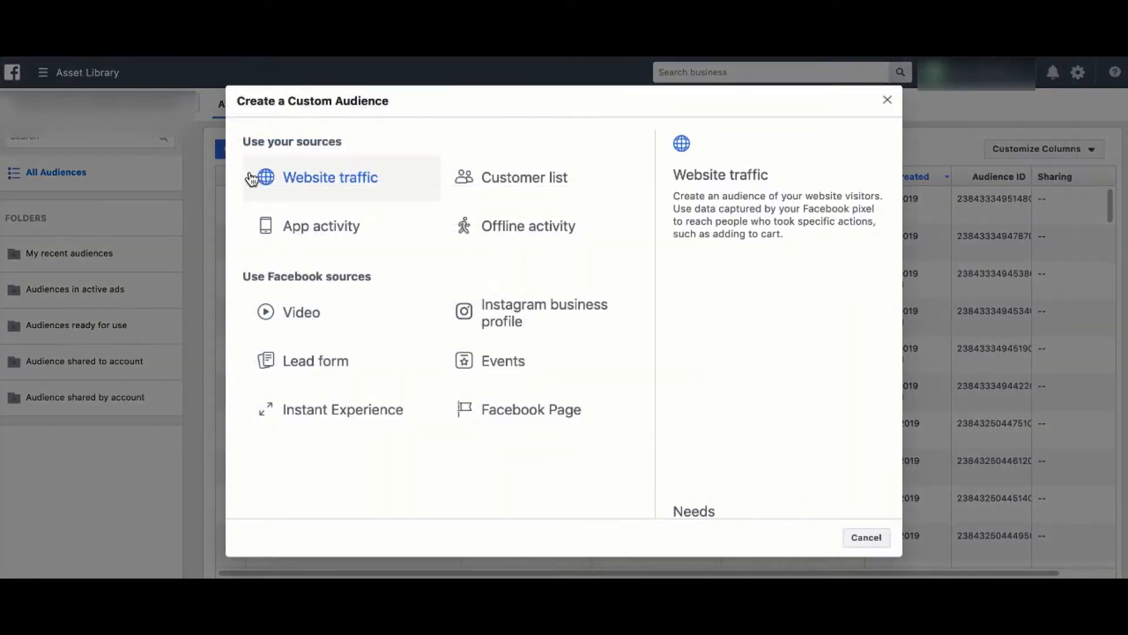
left_click(300, 184)
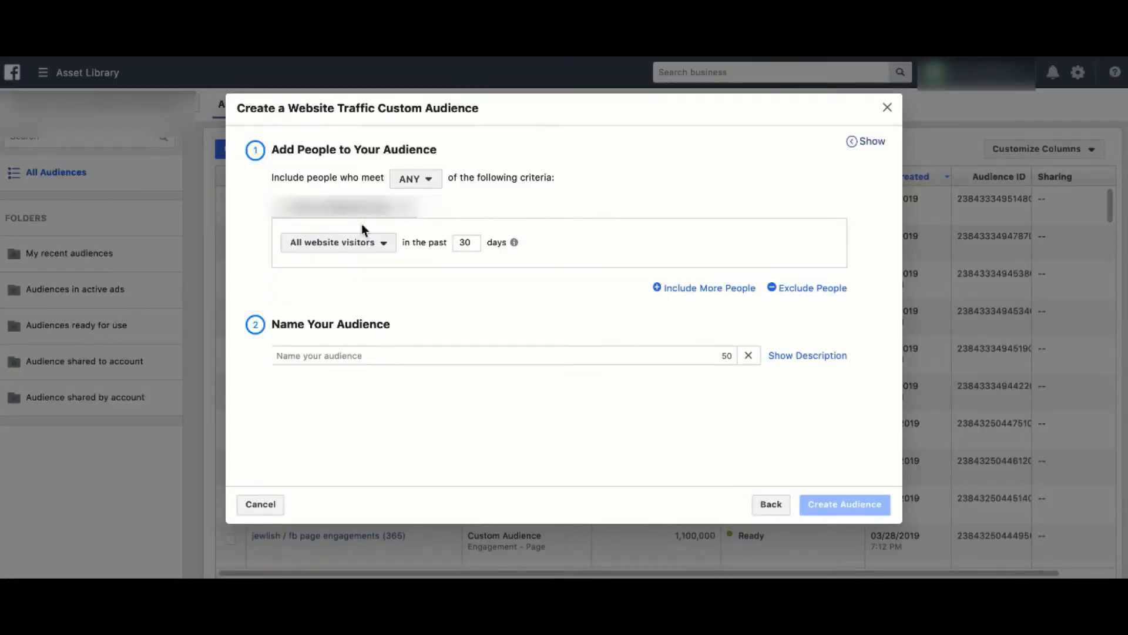
- Set the audience criterion to people with a Purchase event in the past 180 days
left_click(339, 249)
type("pur")
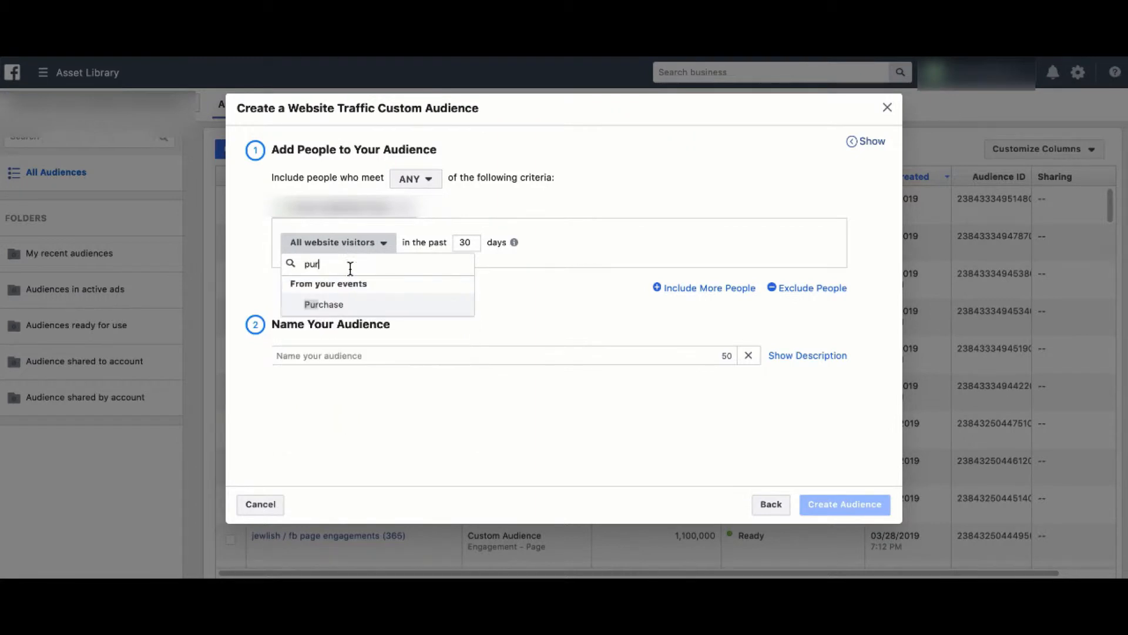
left_click(361, 305)
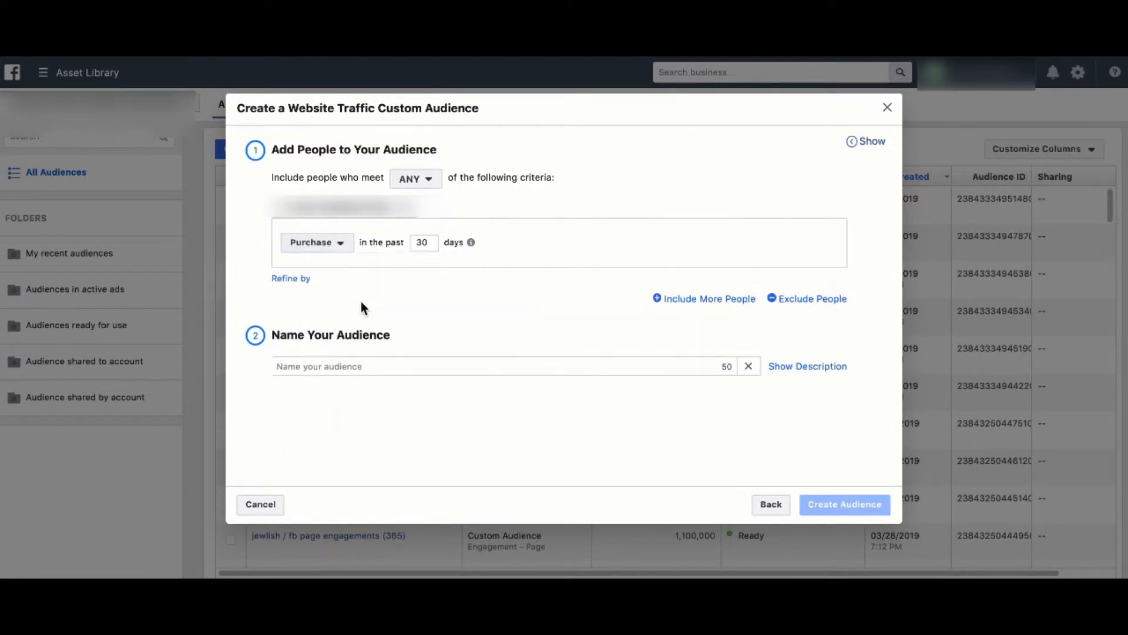
double_click(420, 245)
type("180")
- Refine the Purchase criterion by aggregated value so that the sum of value is greater than 540
left_click(290, 280)
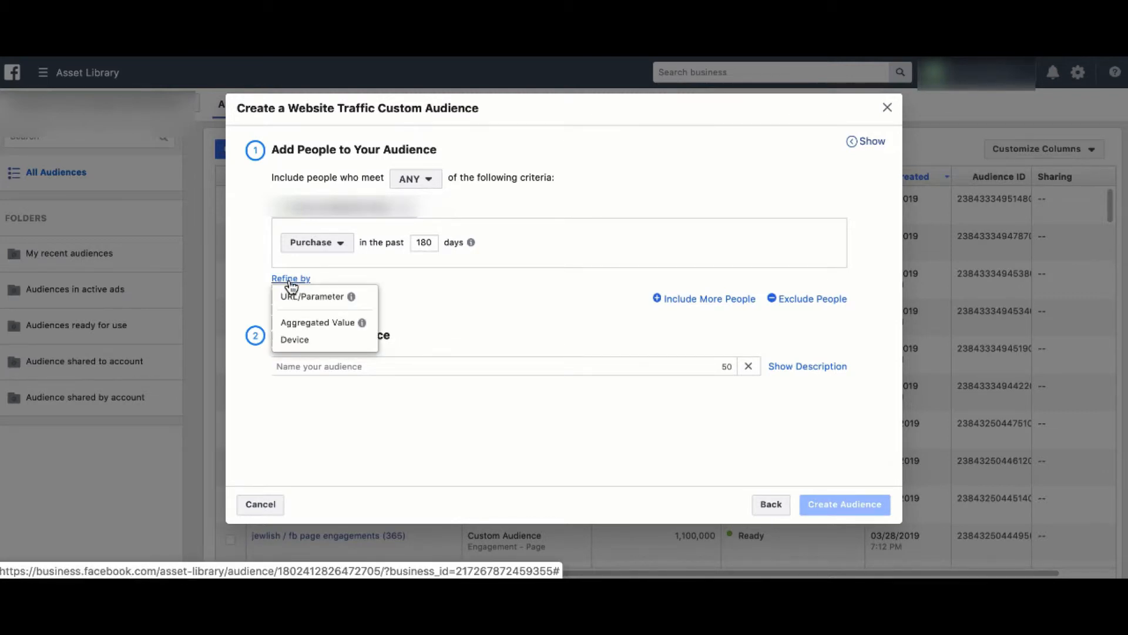
left_click(307, 329)
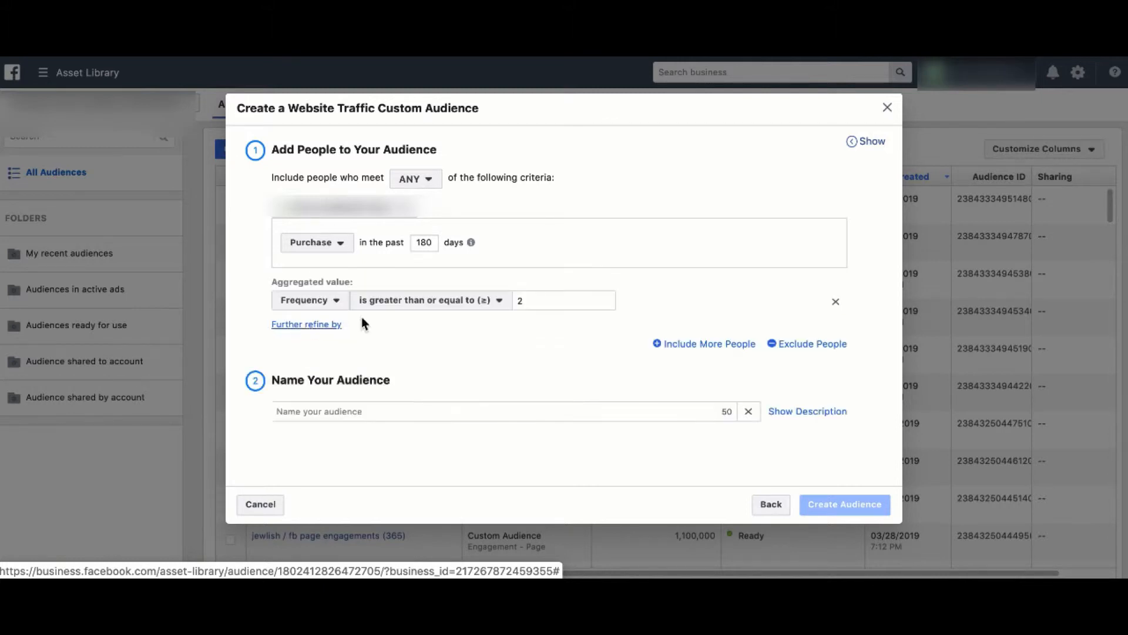
left_click(317, 301)
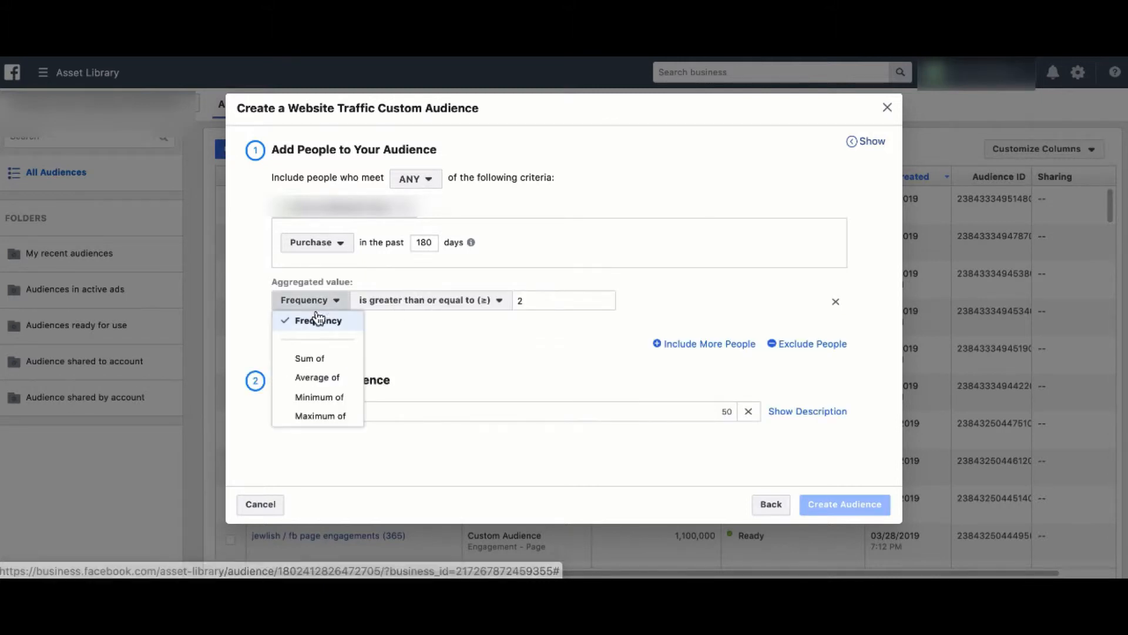
left_click(311, 359)
left_click(373, 304)
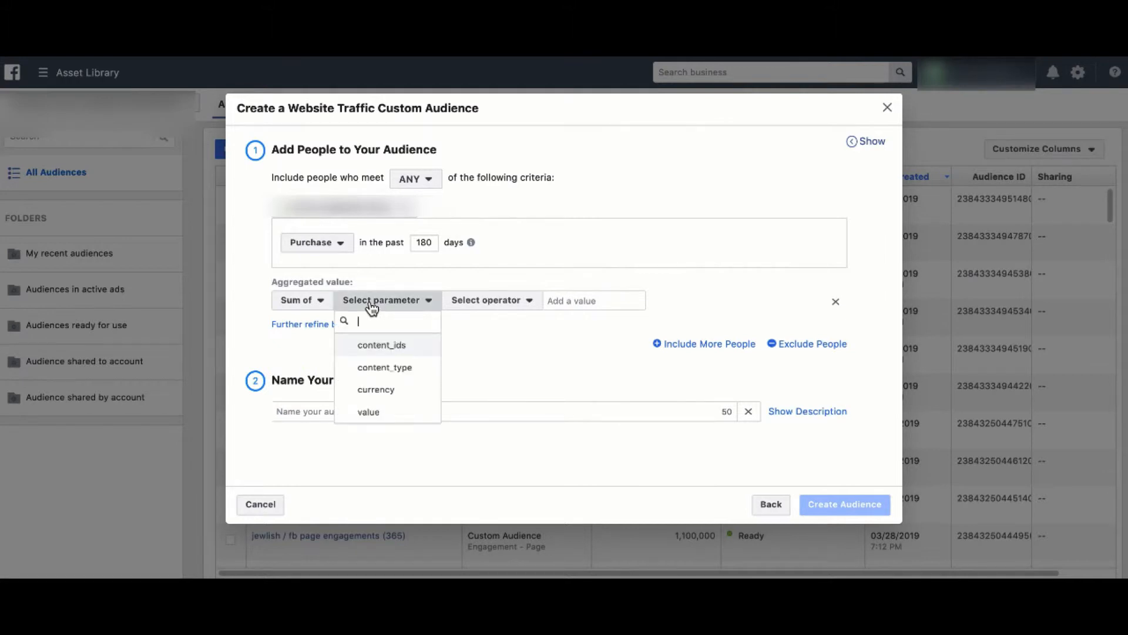
left_click(386, 416)
left_click(504, 301)
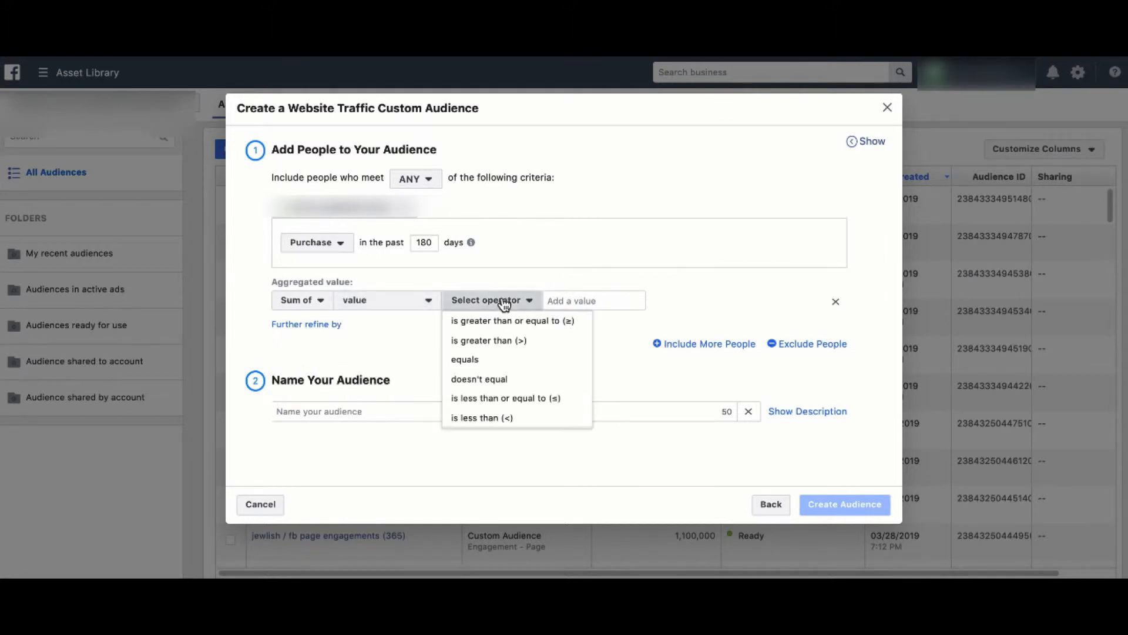
left_click(516, 342)
left_click(596, 302)
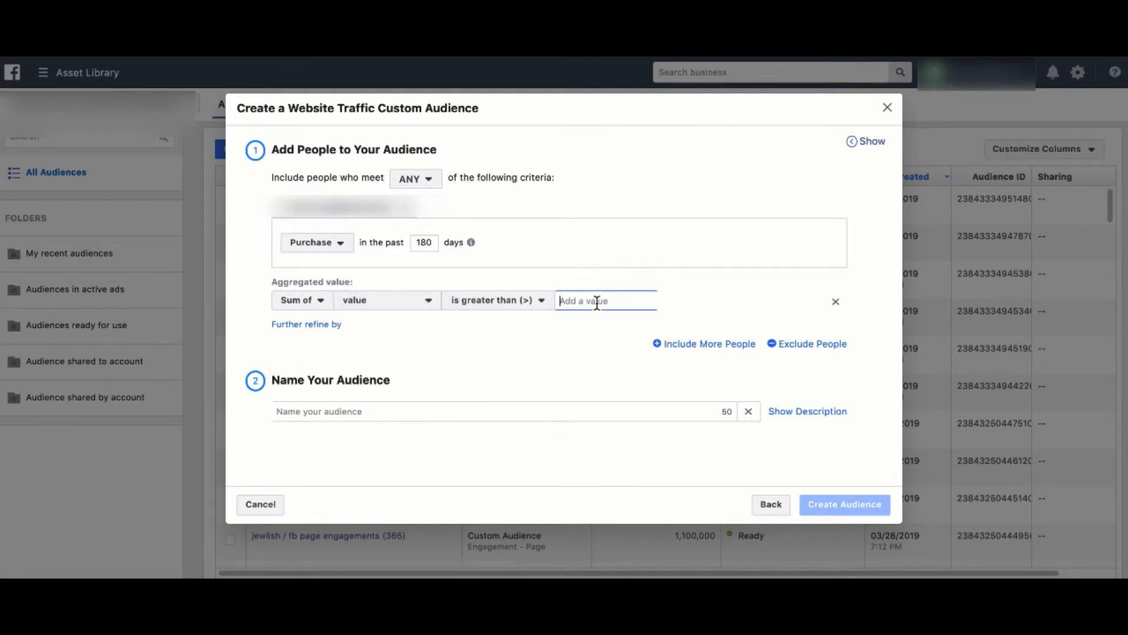
type("540")
left_click(529, 335)
- Name the audience "gb / purchase 540+ / high intent", create it and finish the dialog
left_click(388, 412)
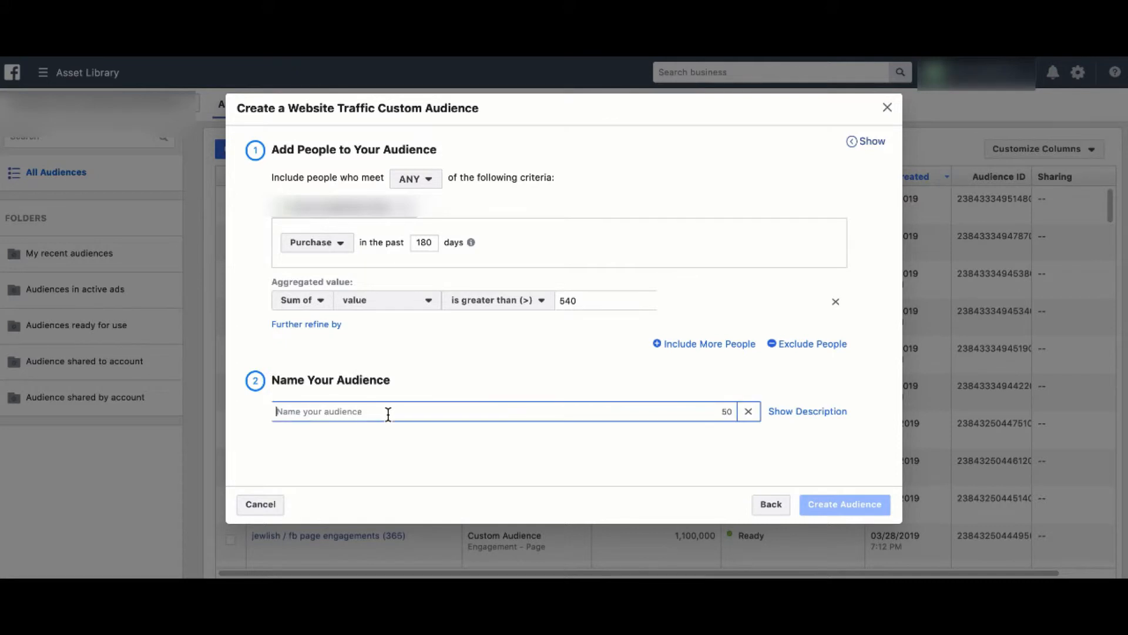
type("gb")
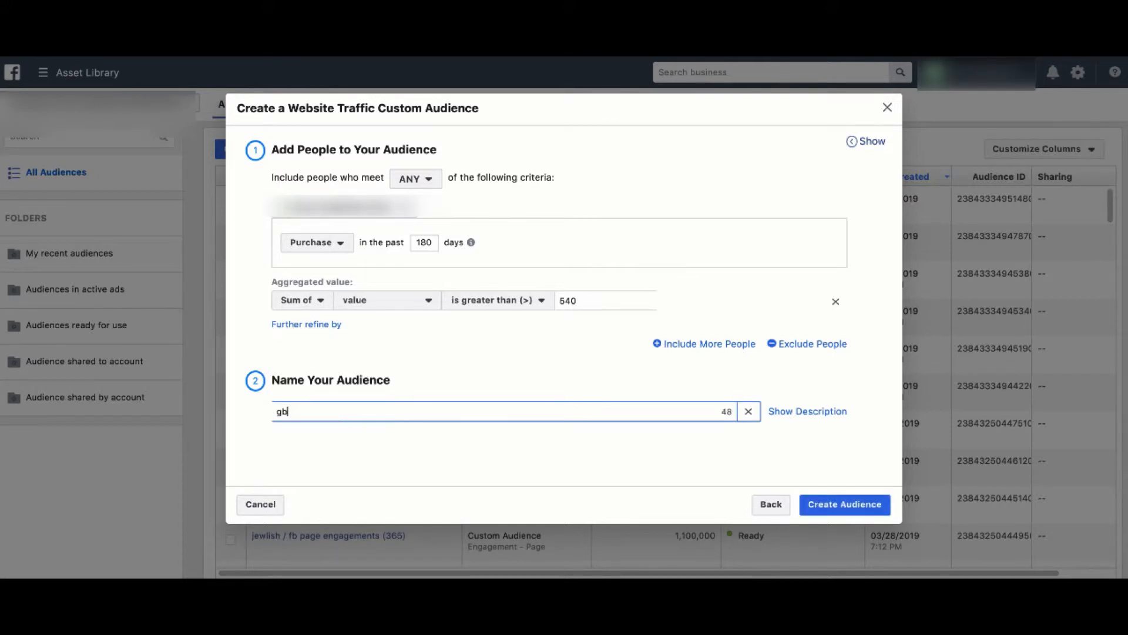
type(" / purchase 540+ / high intent")
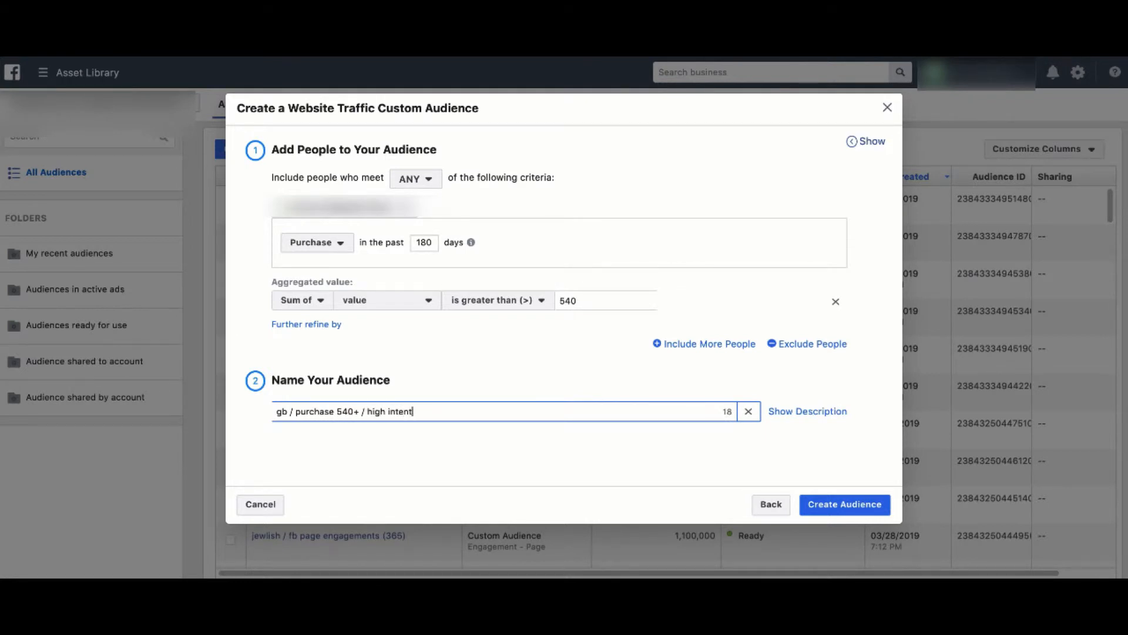
left_click(839, 509)
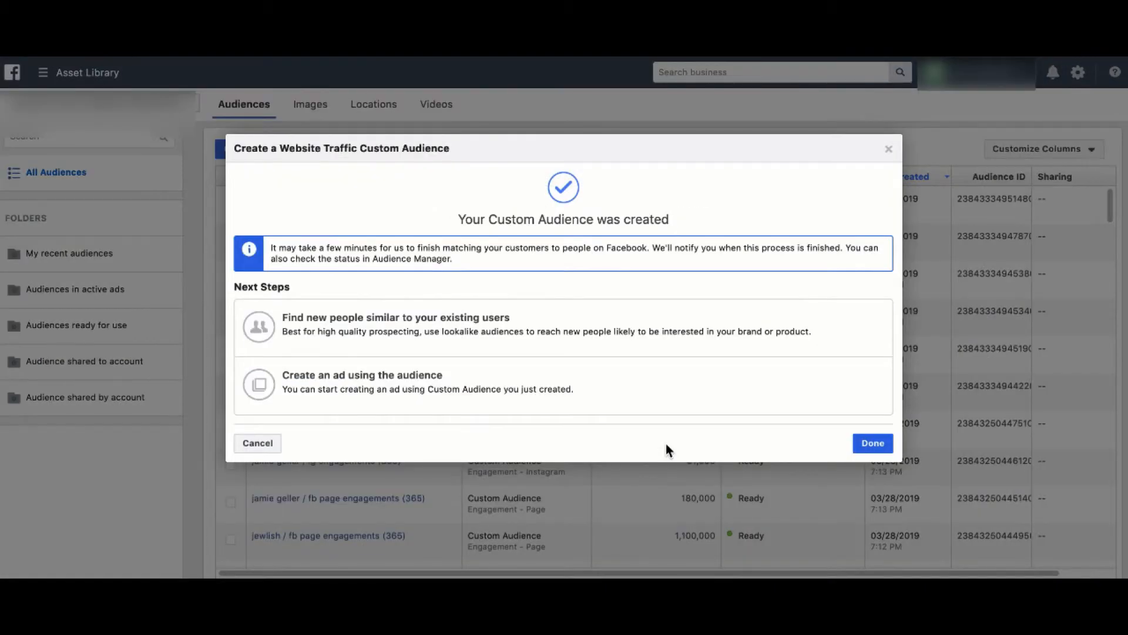
left_click(868, 444)
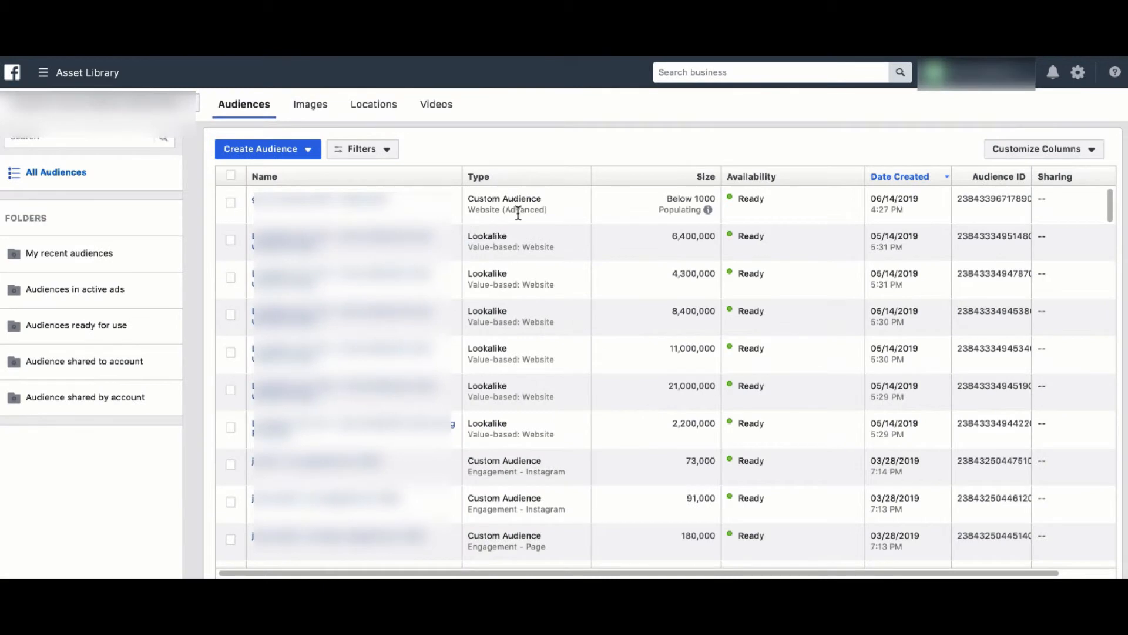
- Start a lookalike from the "gb / purchase 540+ / high intent" audience with six audiences, extending the last range to 10%
left_click(231, 206)
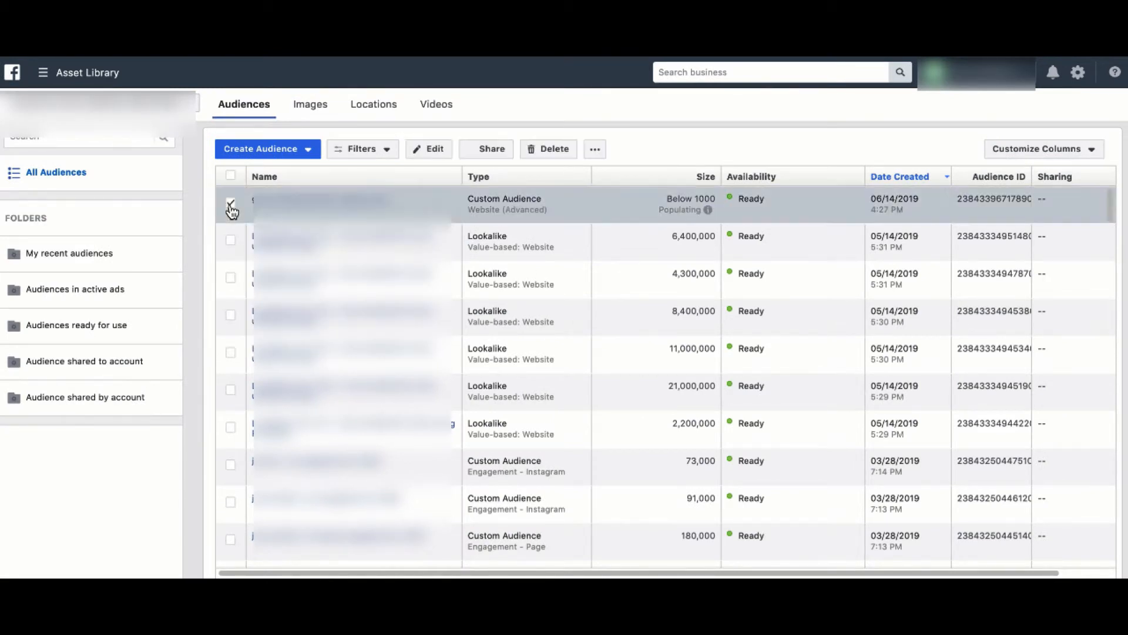
left_click(595, 154)
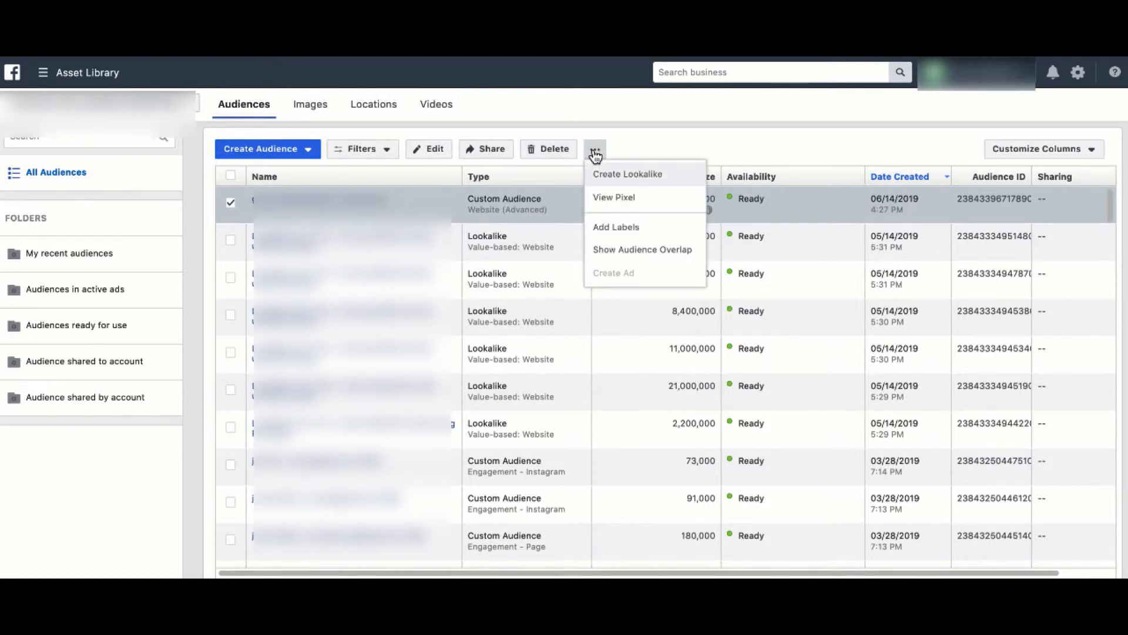
left_click(641, 178)
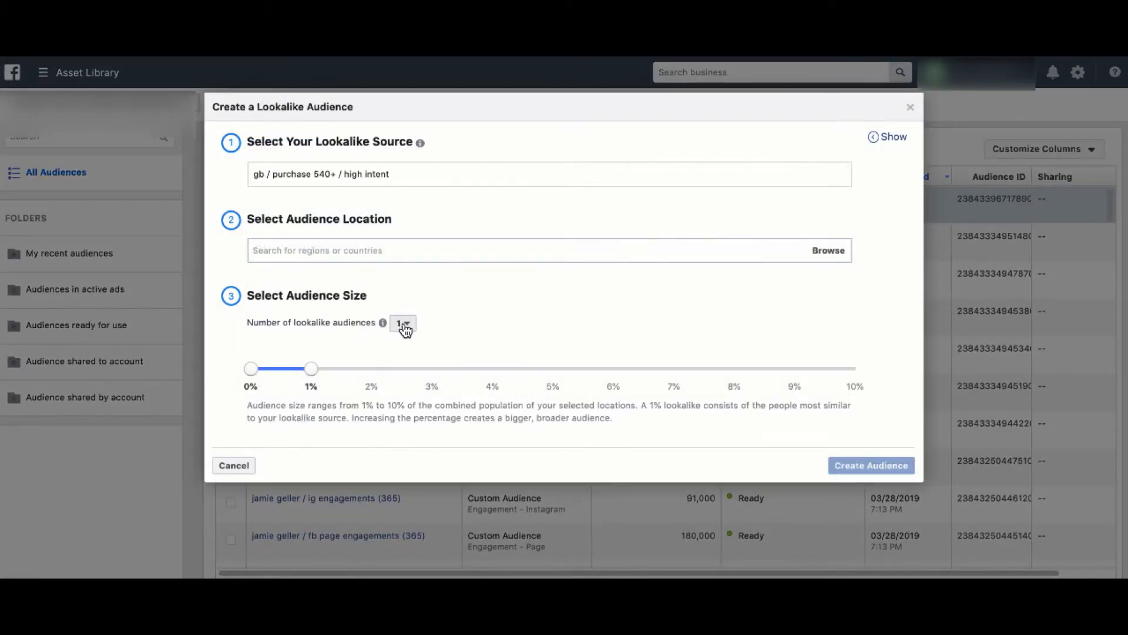
left_click(405, 325)
left_click(409, 434)
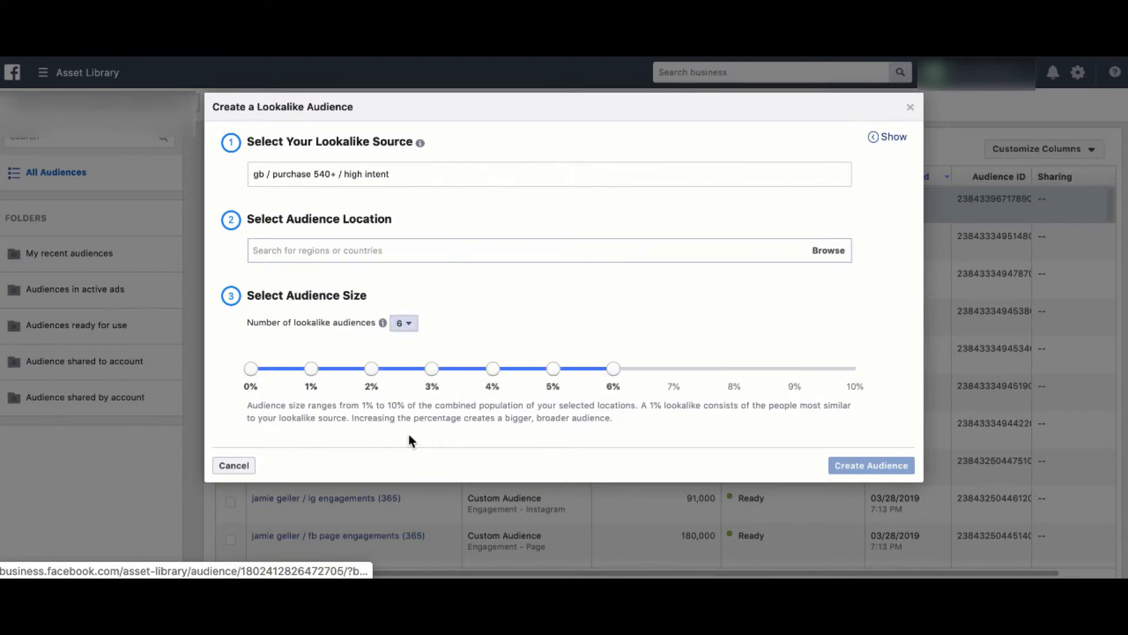
left_click_drag(614, 370, 879, 393)
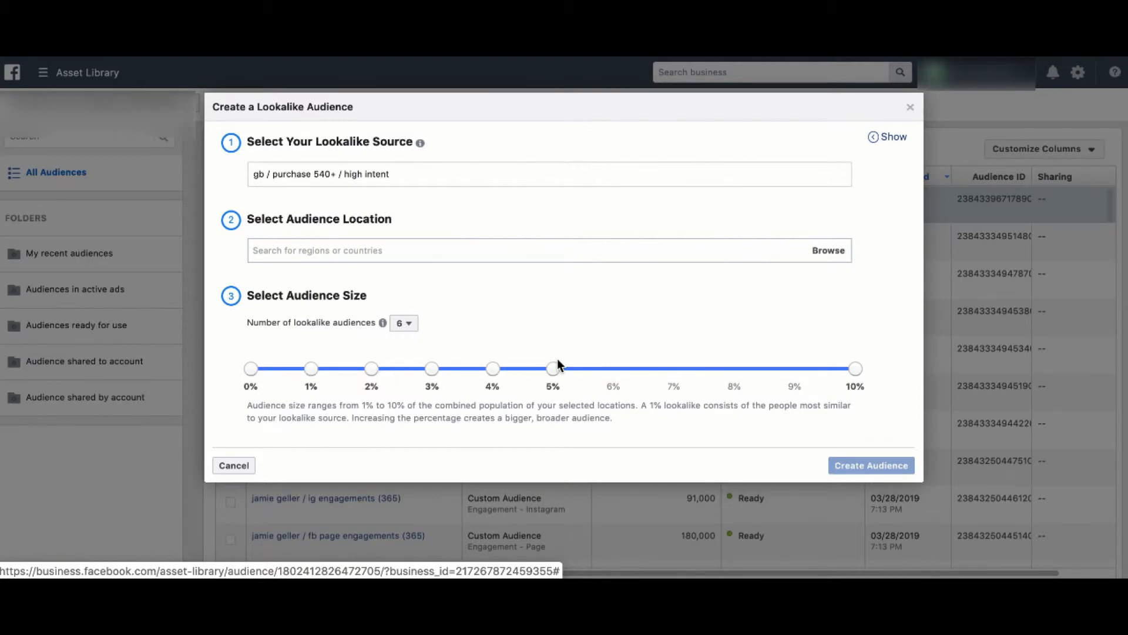
- Set the lookalike location to United States, review the estimated reach of each range, and cancel the lookalike creation
left_click(362, 251)
type("united")
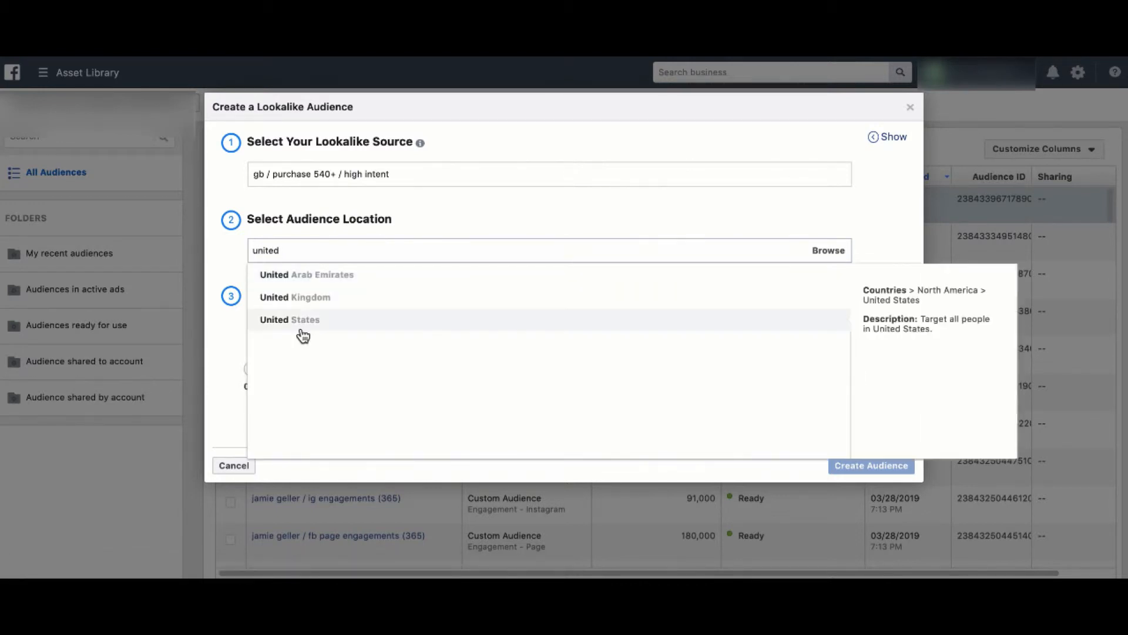
left_click(302, 324)
left_click(234, 270)
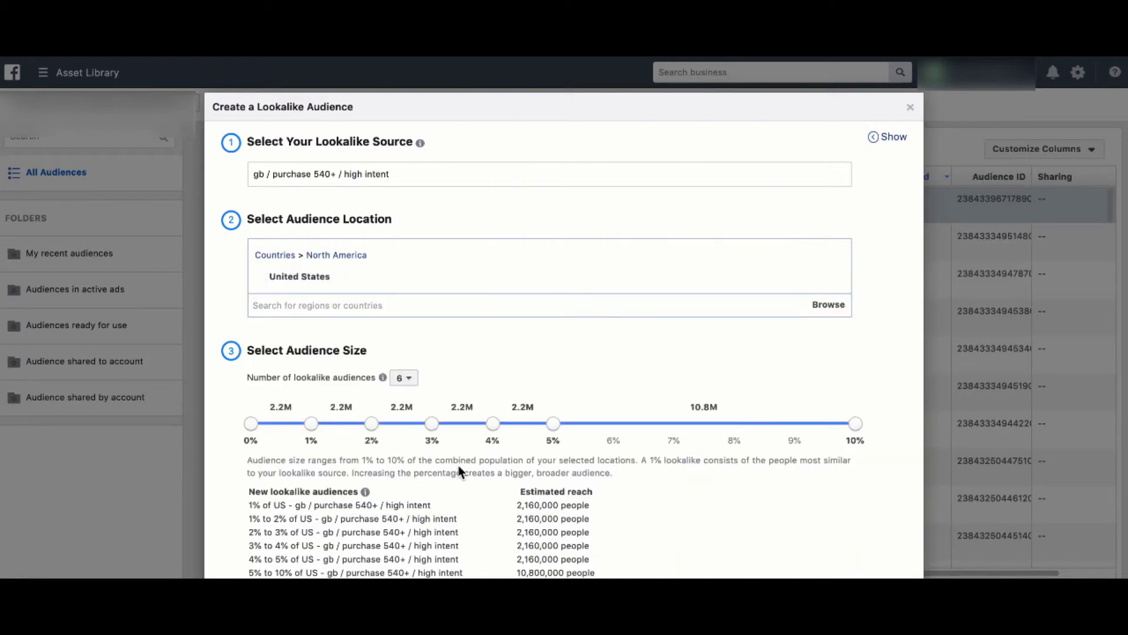
scroll(458, 464, "down", 3)
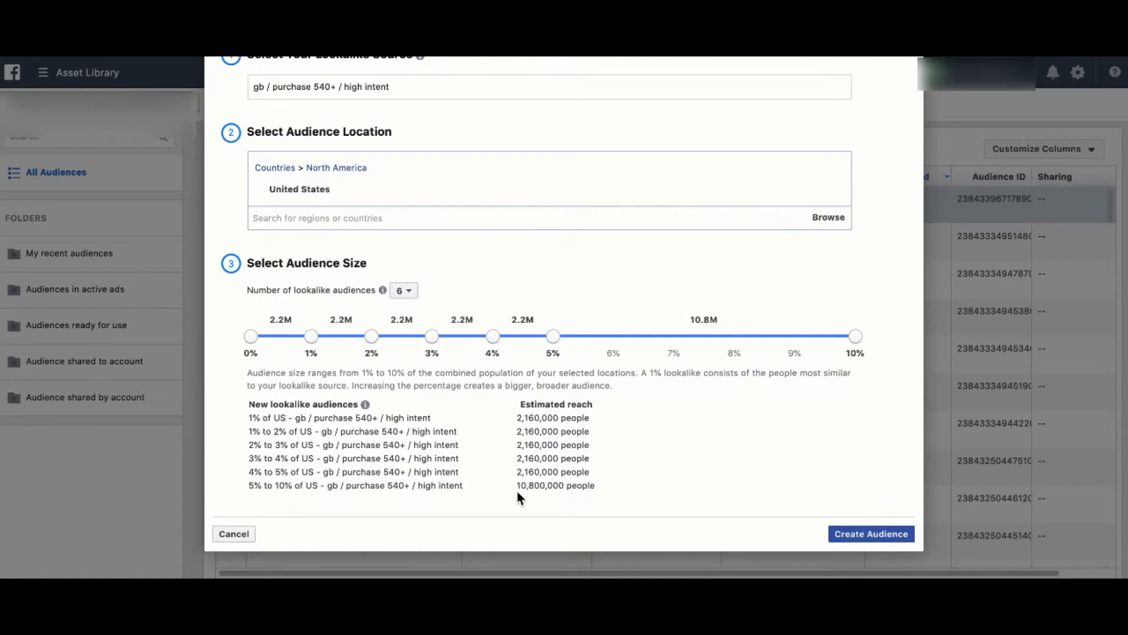
left_click(247, 533)
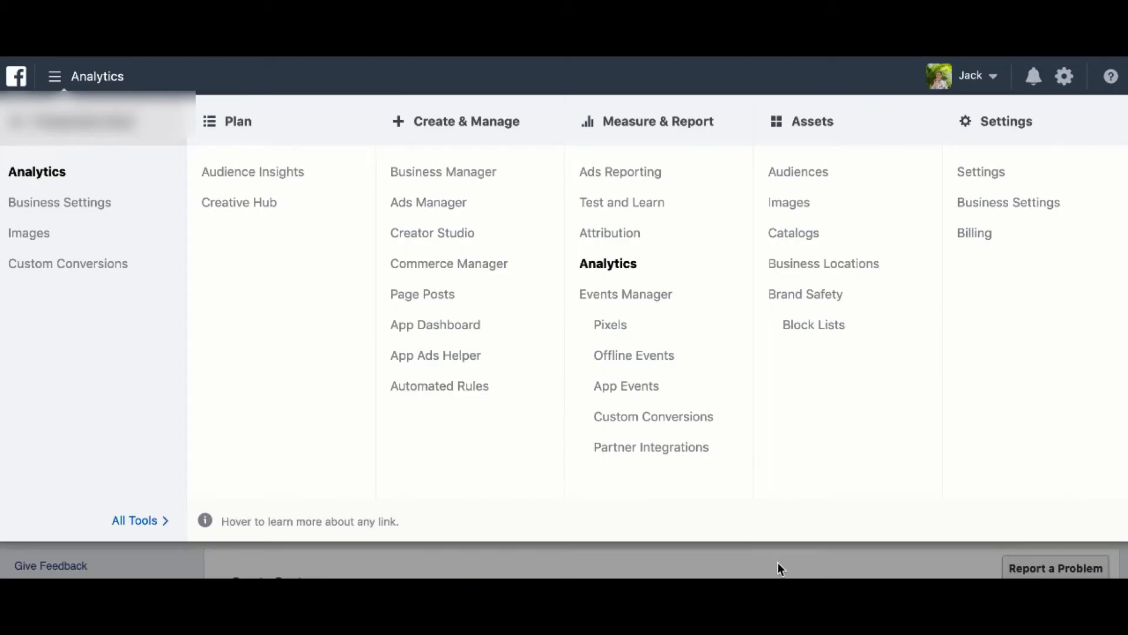
- Switch to Analytics and browse the events available for the custom chart on the Percentiles page
left_click(778, 562)
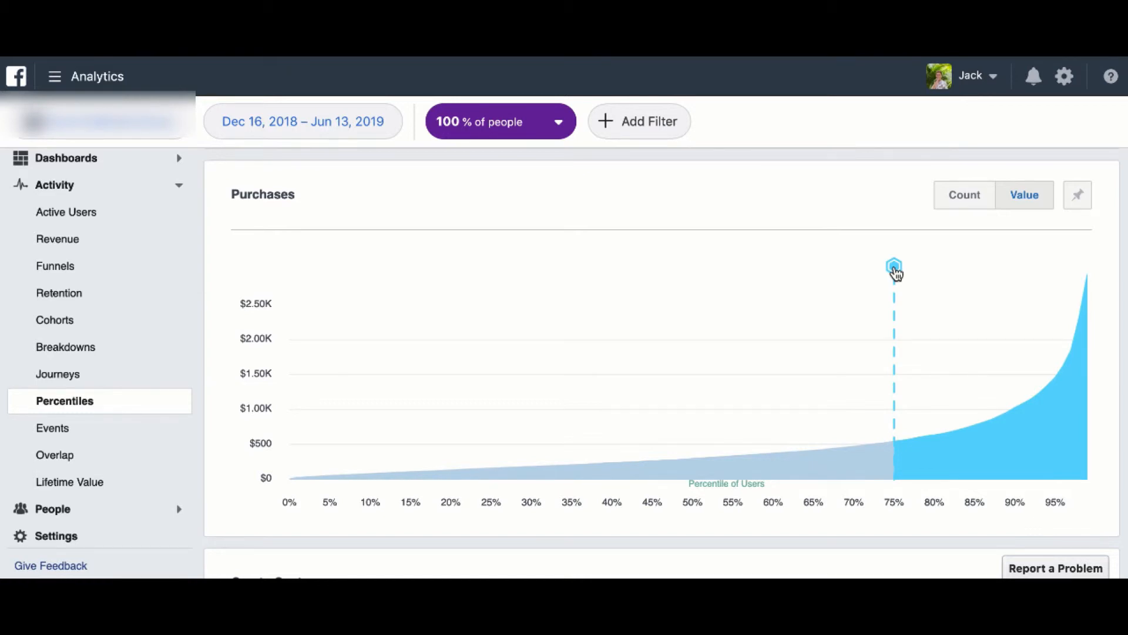
scroll(894, 274, "down", 7)
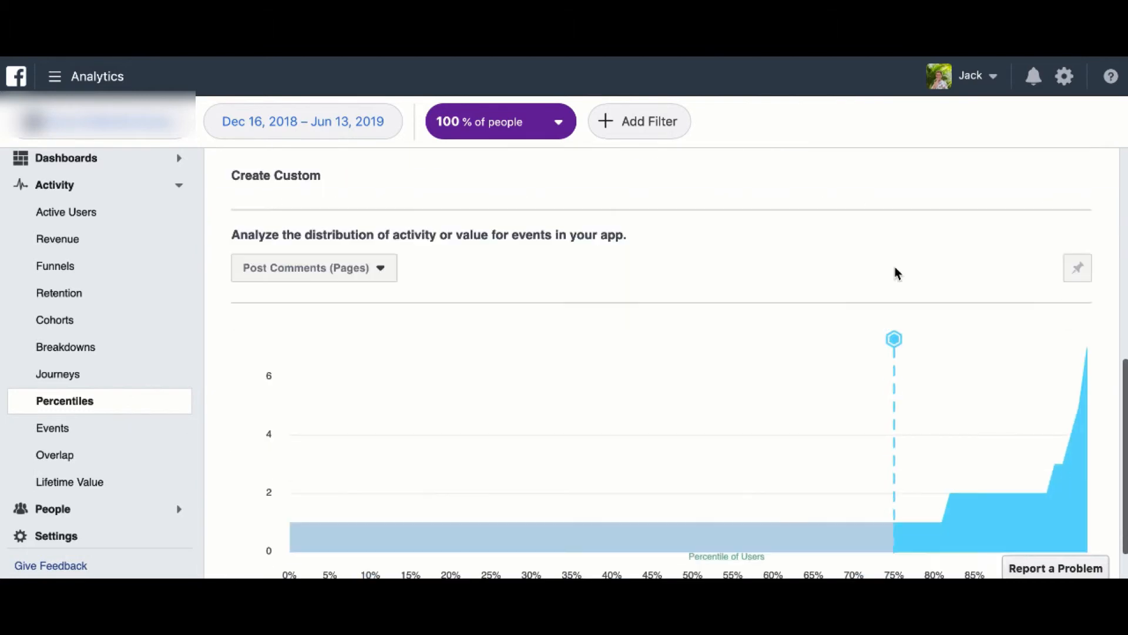
scroll(325, 200, "up", 1)
scroll(299, 205, "down", 1)
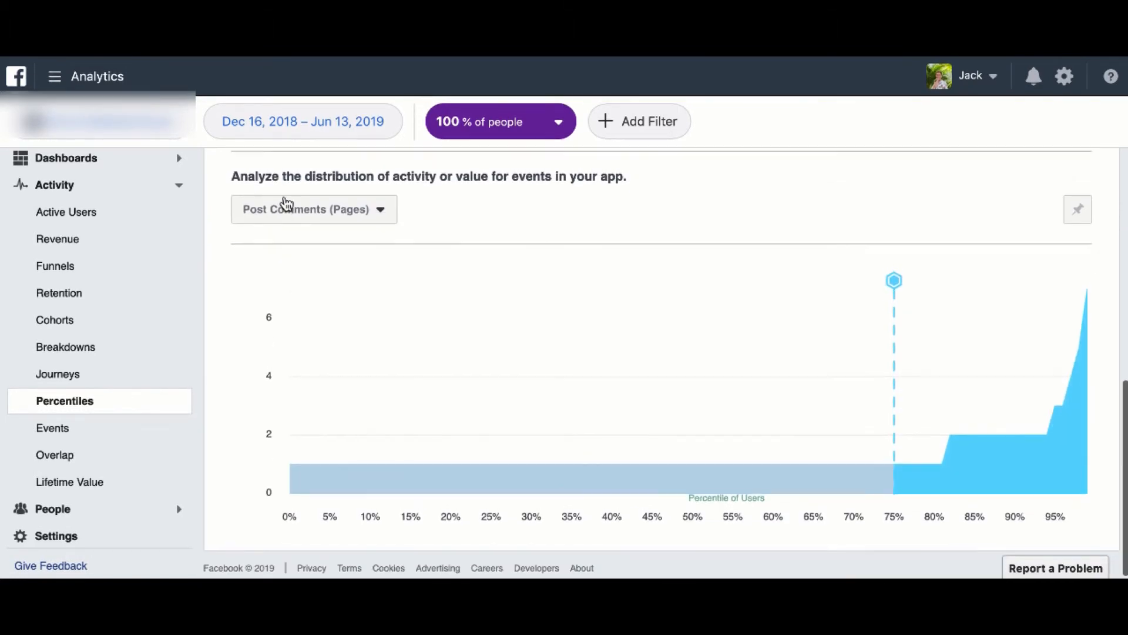
left_click(317, 216)
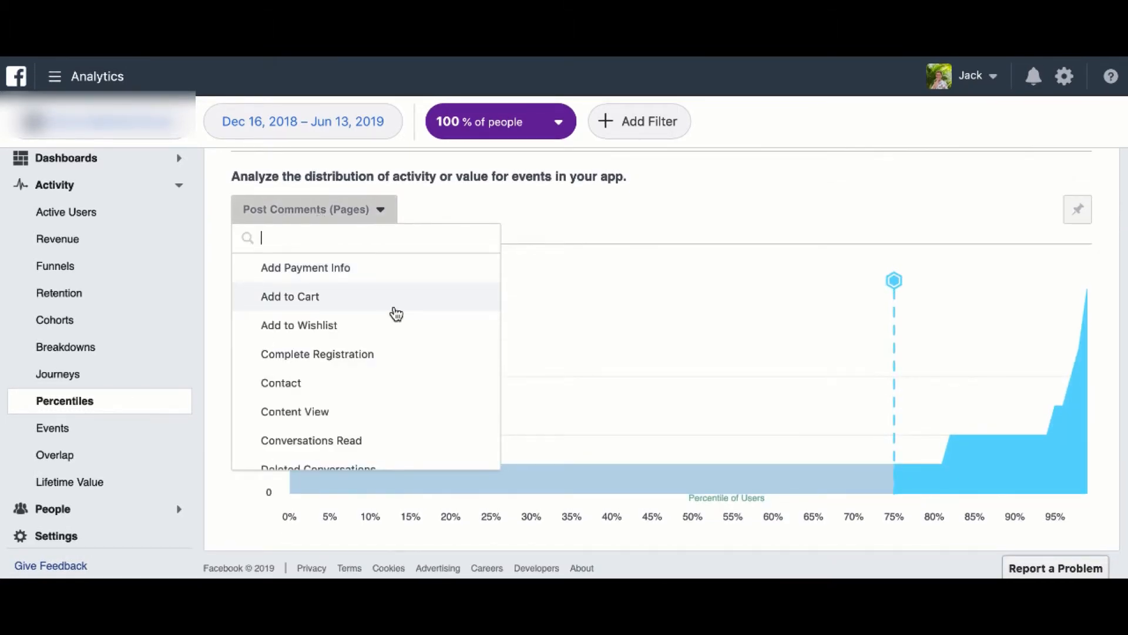
scroll(395, 313, "down", 4)
scroll(395, 312, "down", 2)
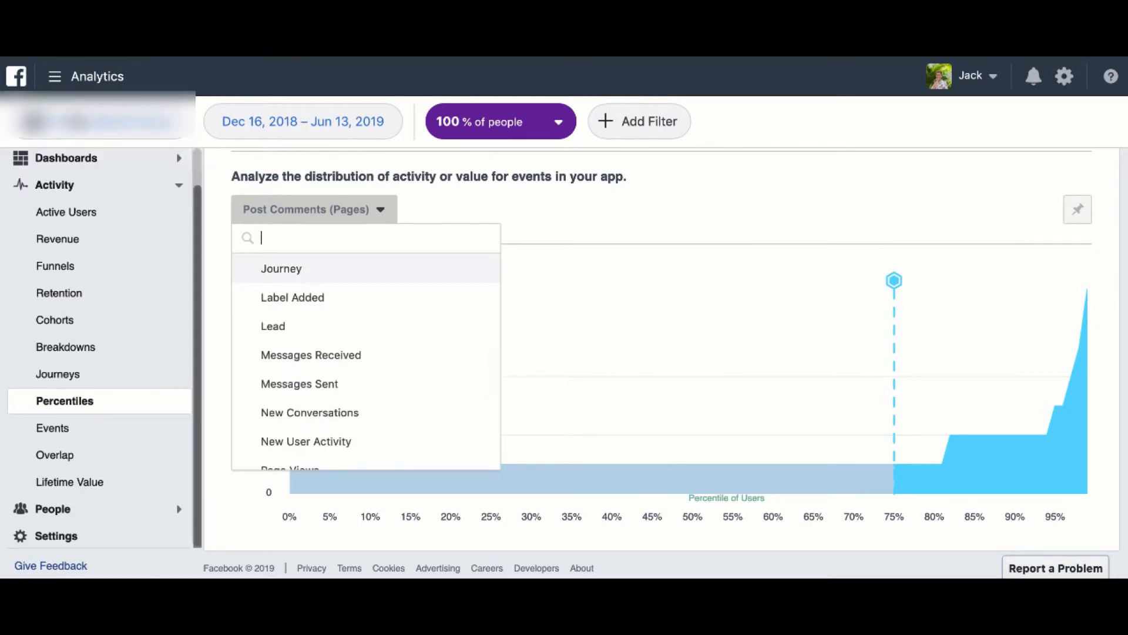
scroll(380, 401, "down", 1)
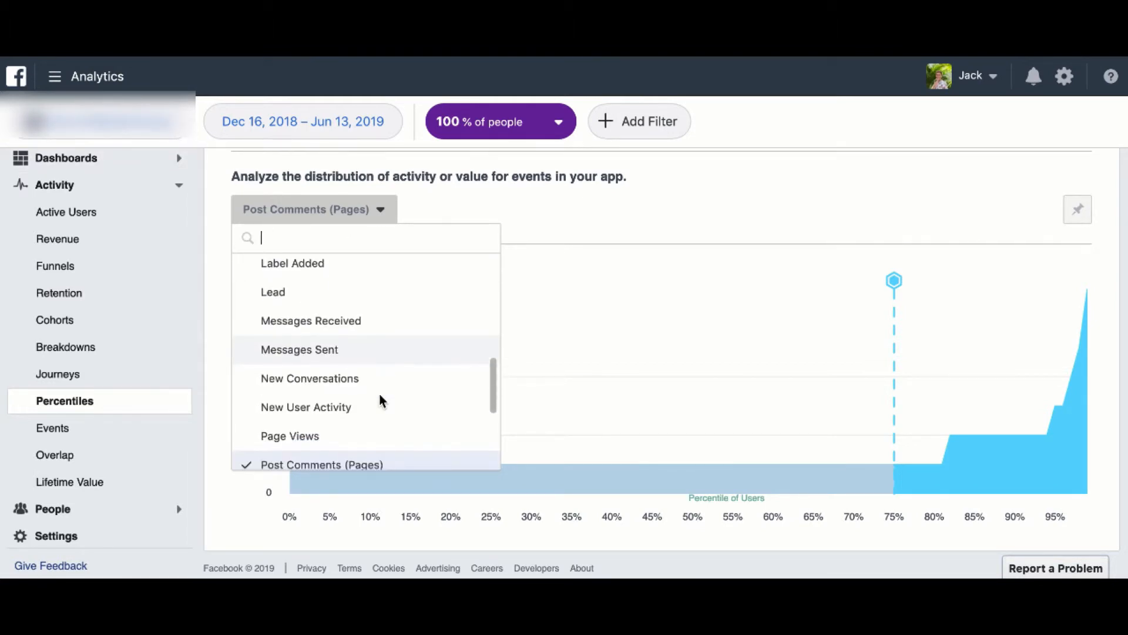
scroll(380, 399, "down", 4)
scroll(365, 364, "up", 2)
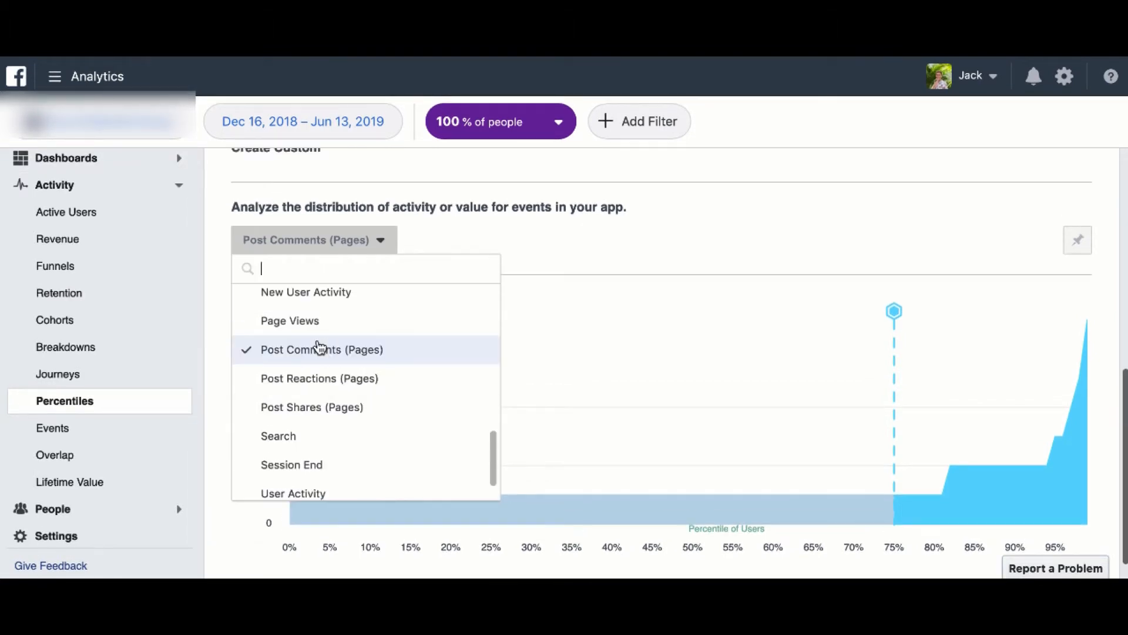
scroll(418, 372, "down", 1)
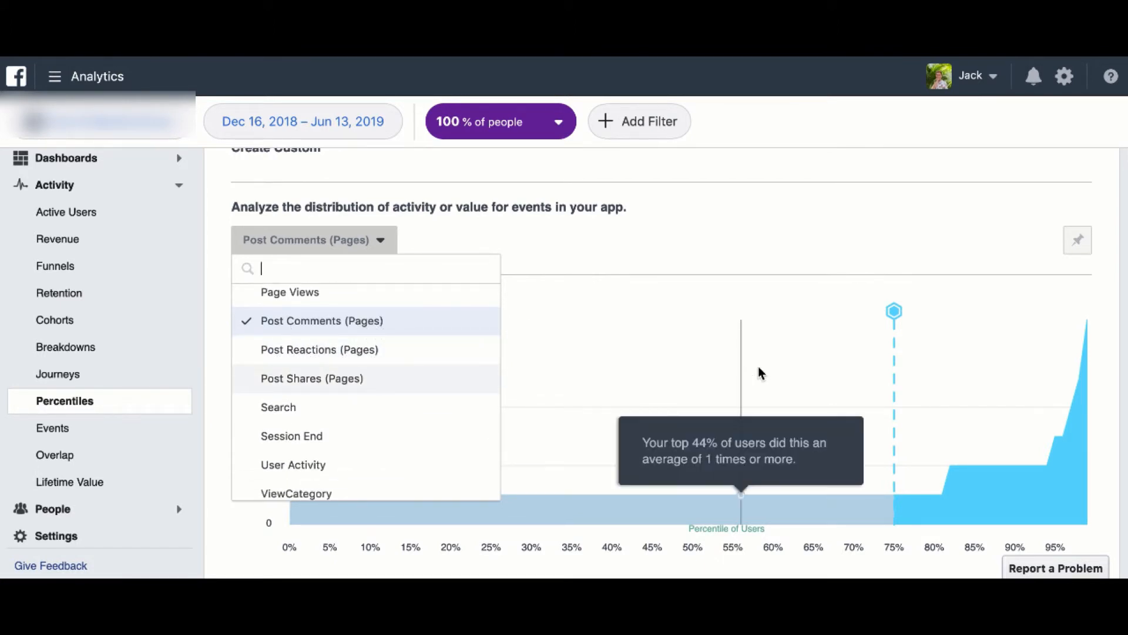
- Return the custom chart's percentile marker to 75% and examine the page-view, purchase value and custom percentile charts
left_click(922, 321)
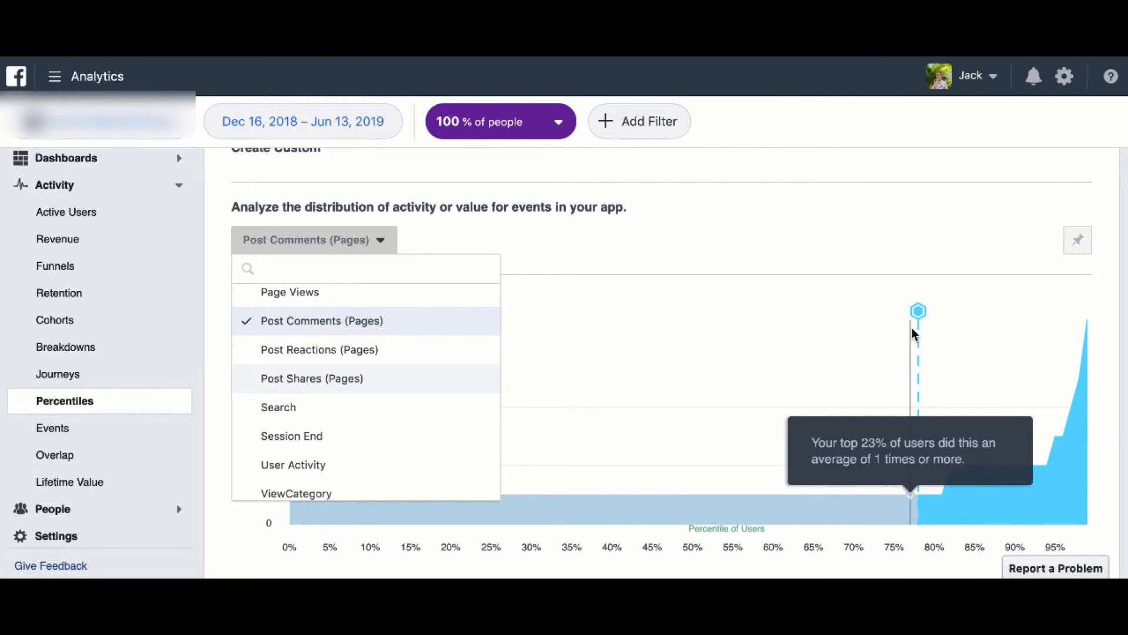
mouse_move(916, 315)
left_mouse_down()
mouse_move(891, 307)
mouse_move(898, 322)
left_mouse_up()
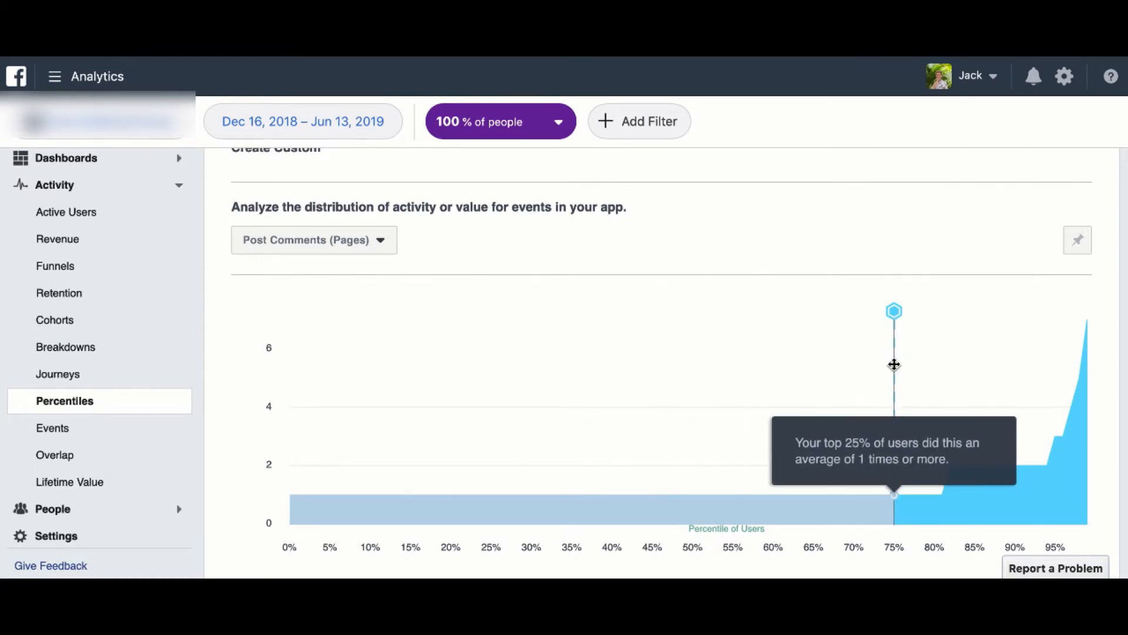
scroll(893, 347, "up", 5)
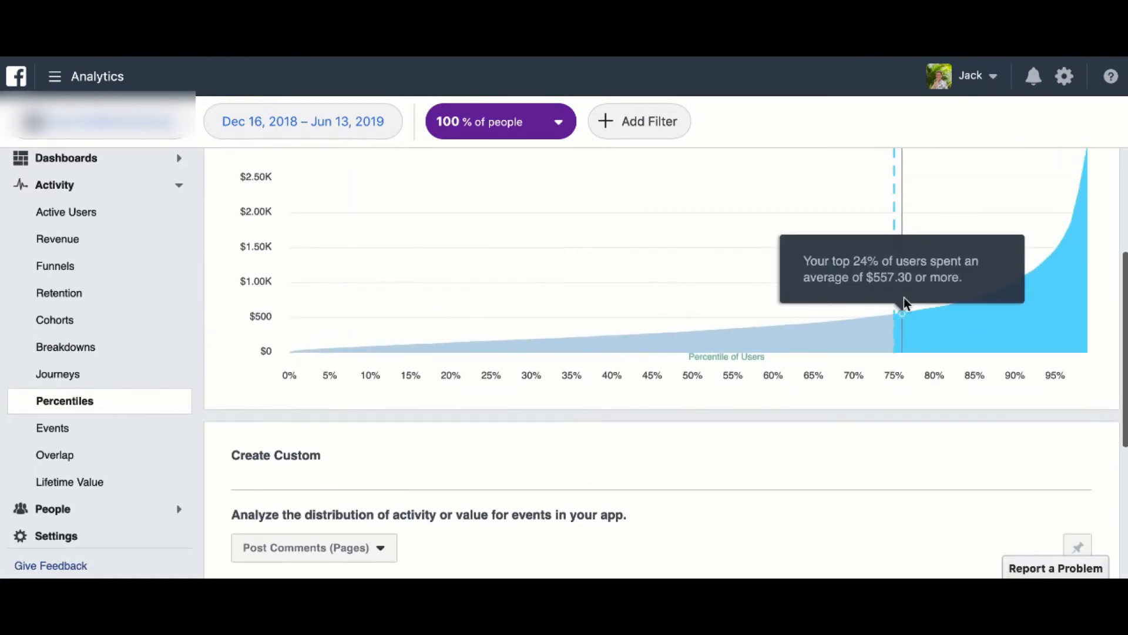
scroll(894, 312, "up", 7)
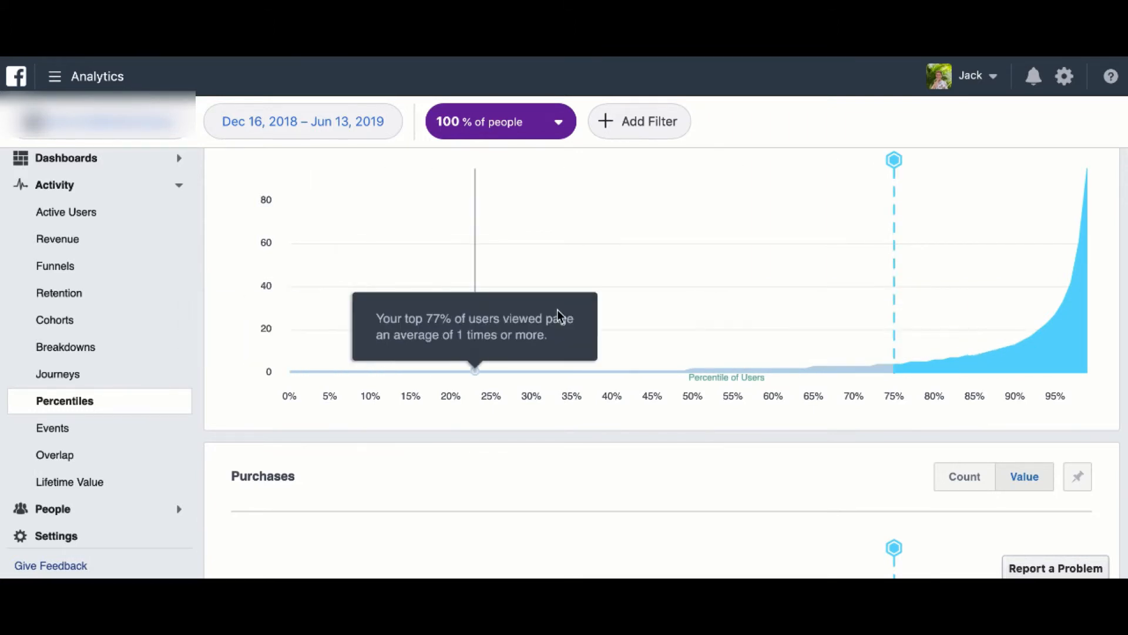
scroll(408, 311, "down", 5)
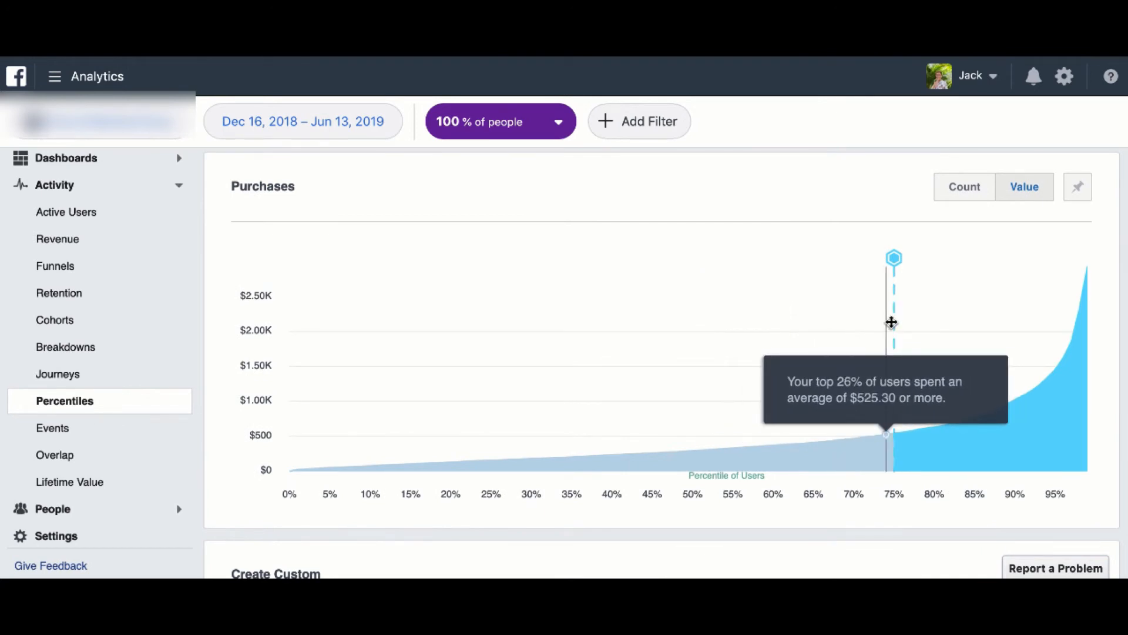
scroll(814, 348, "down", 7)
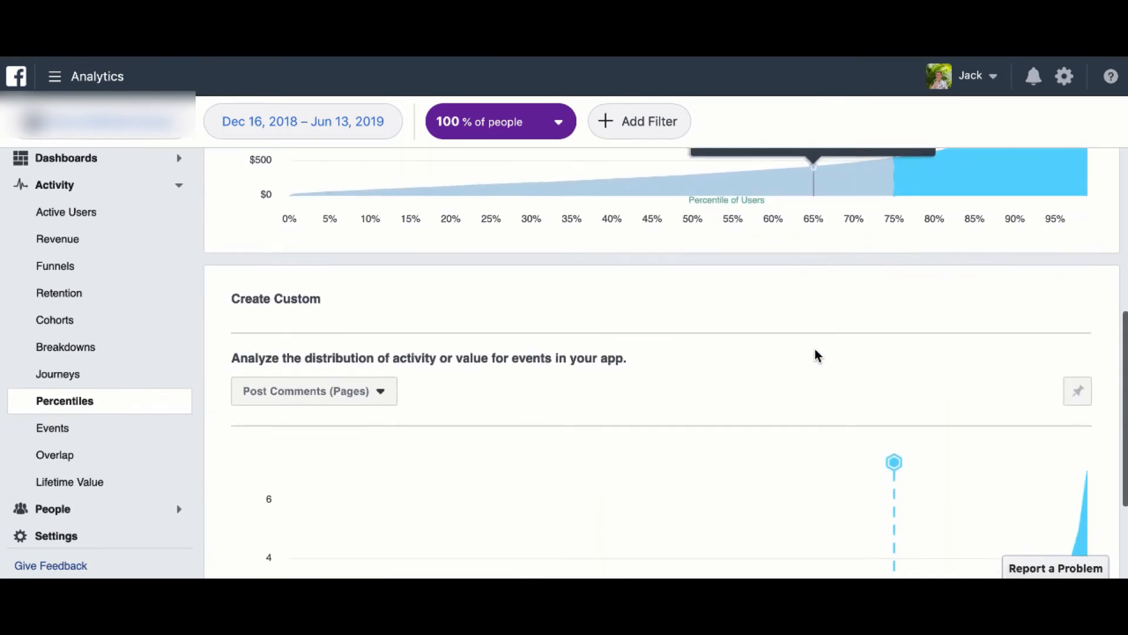
scroll(814, 347, "down", 1)
mouse_move(887, 415)
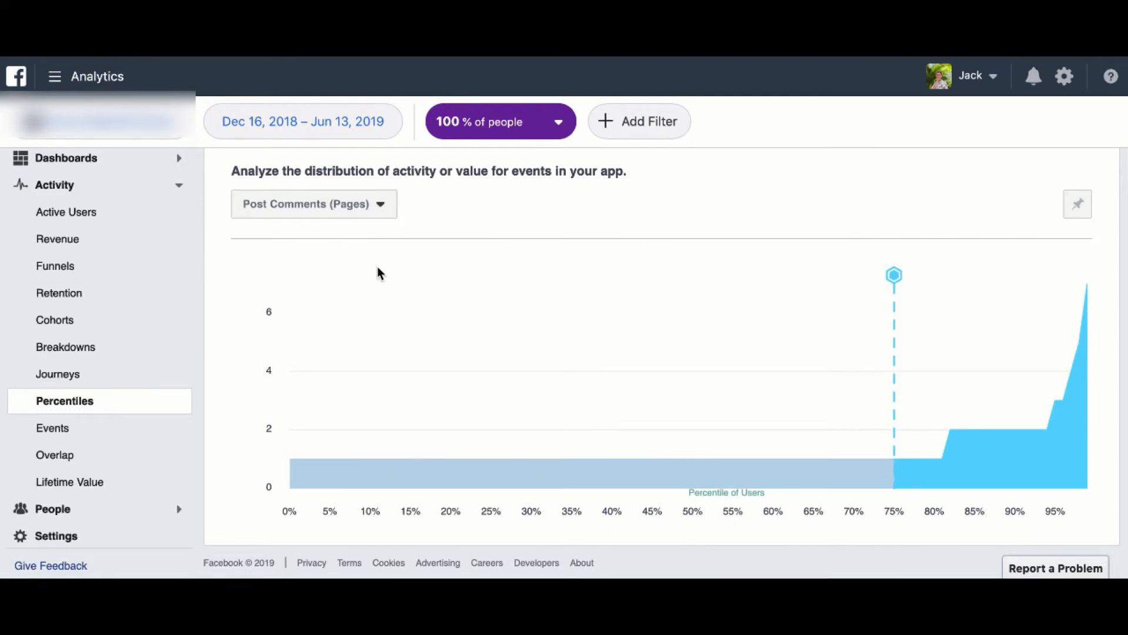
- Set the event of the custom percentile chart to Messages Received
left_click(364, 210)
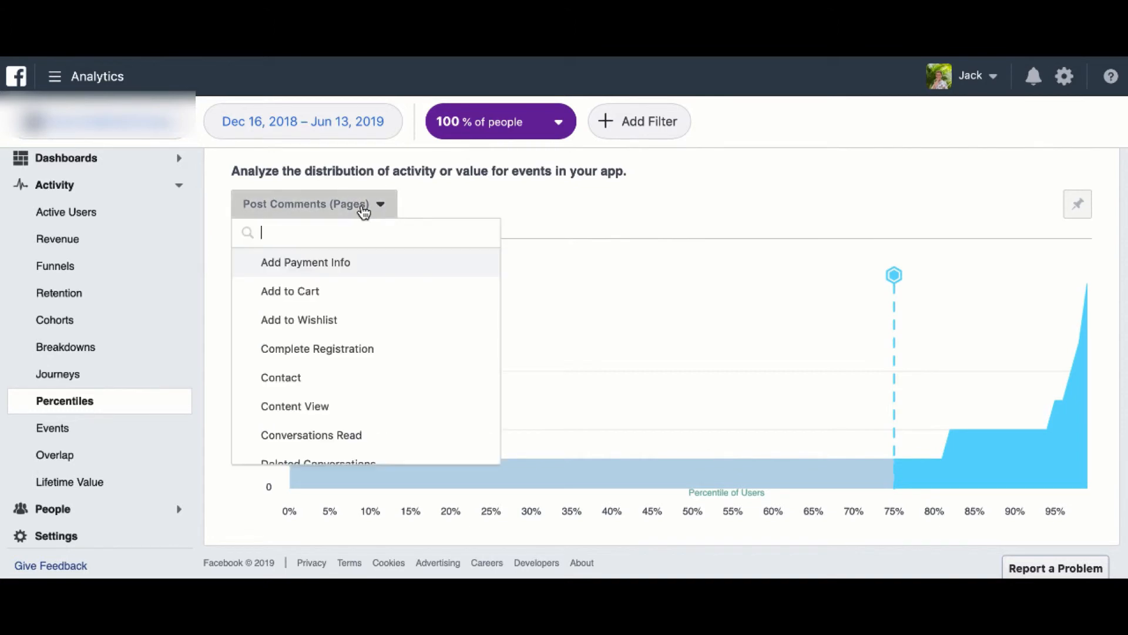
scroll(341, 297, "down", 5)
scroll(341, 297, "down", 3)
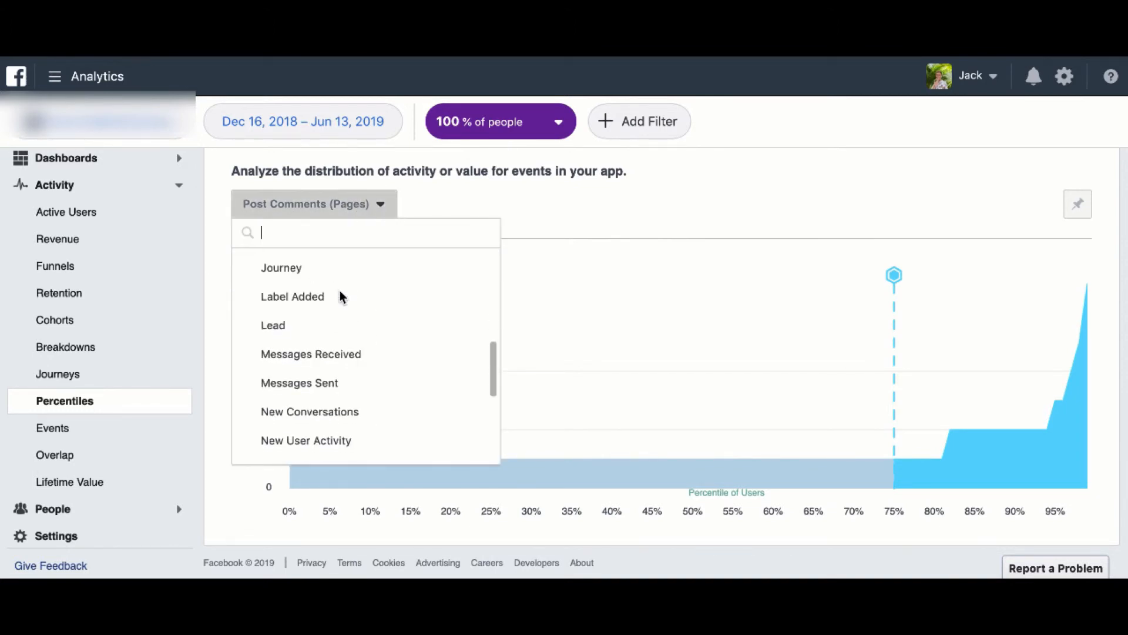
scroll(282, 294, "up", 1)
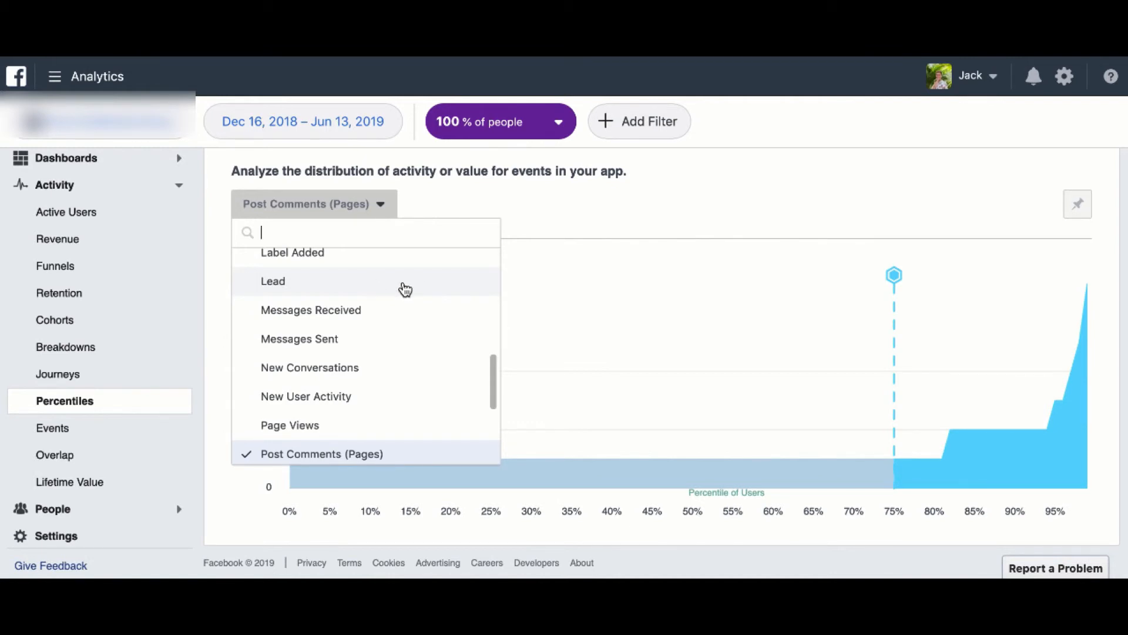
scroll(401, 338, "down", 4)
scroll(403, 344, "down", 2)
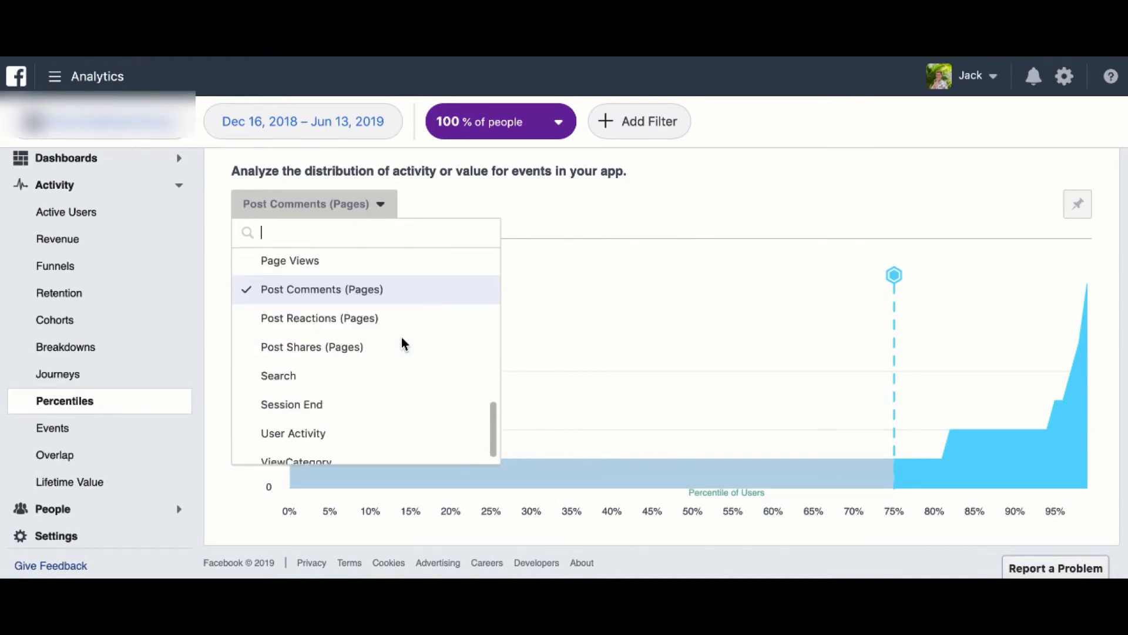
scroll(403, 343, "down", 1)
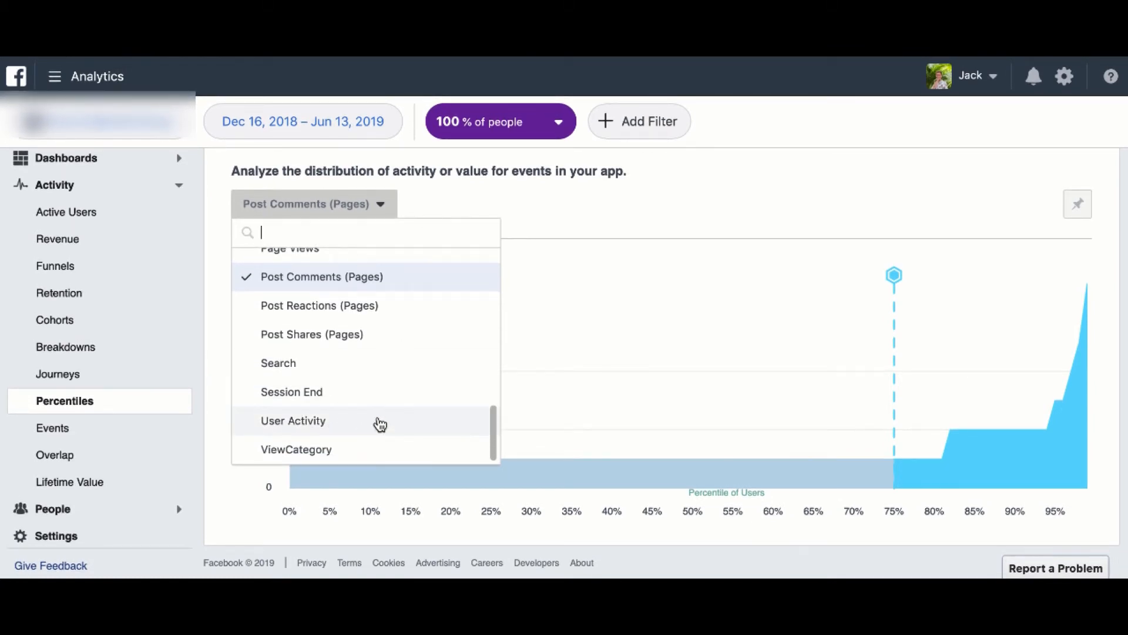
scroll(378, 422, "up", 1)
scroll(353, 445, "down", 1)
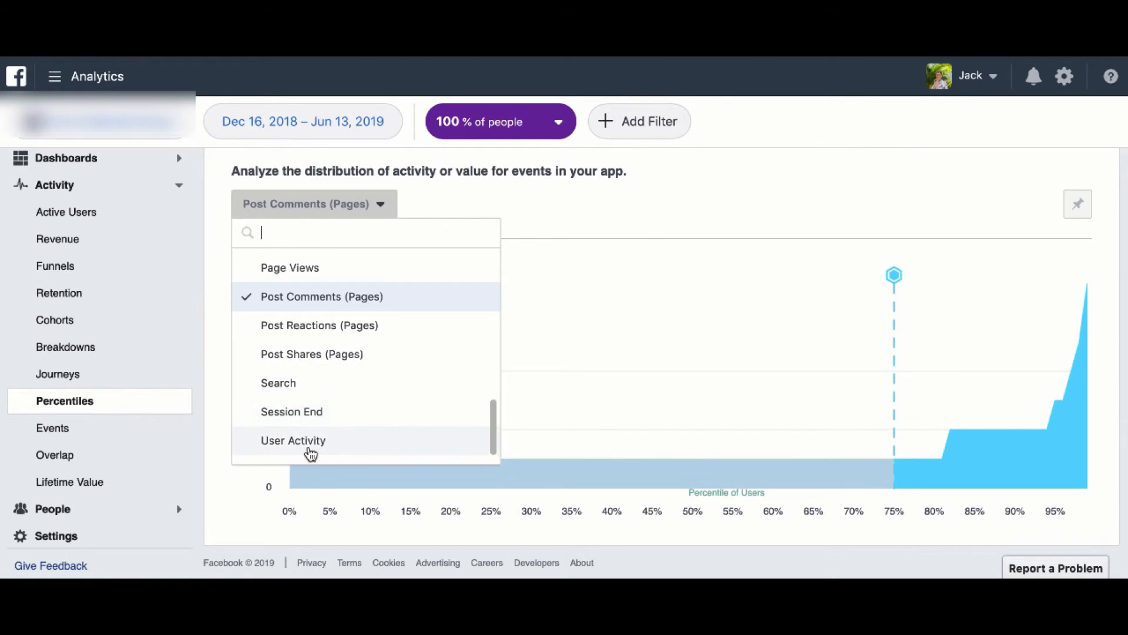
scroll(397, 441, "up", 3)
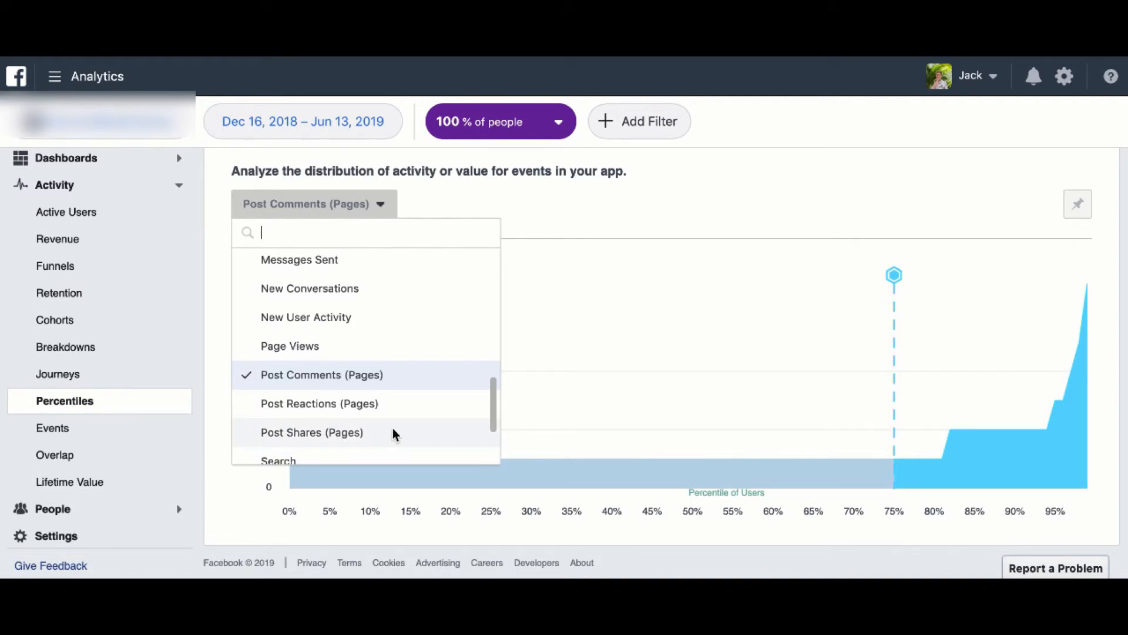
scroll(393, 428, "up", 2)
scroll(385, 368, "up", 1)
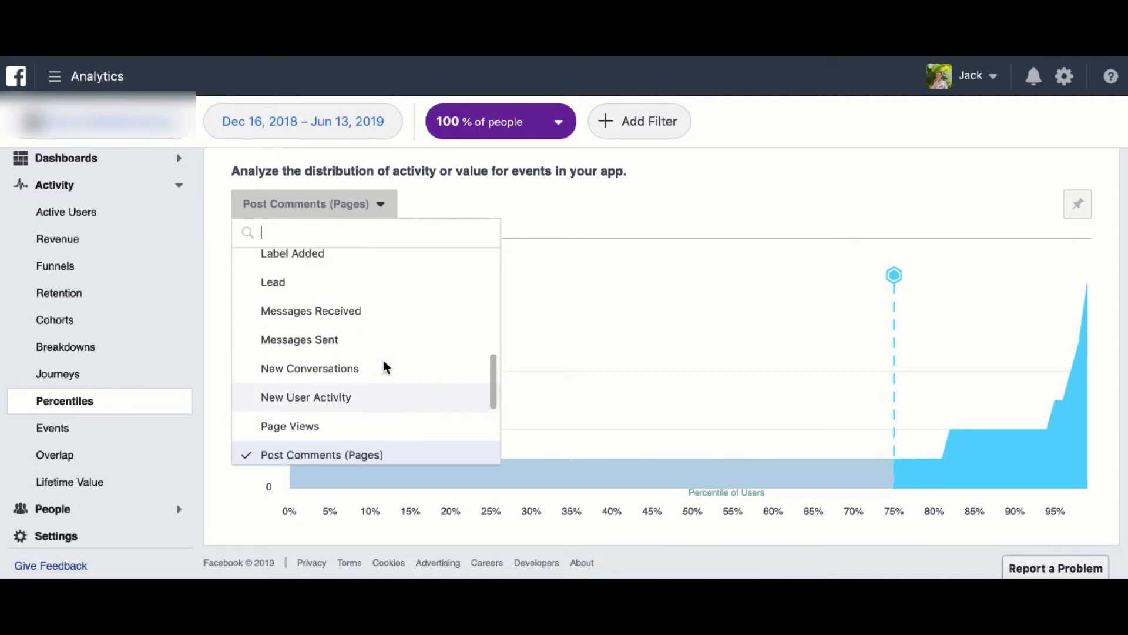
scroll(386, 368, "up", 2)
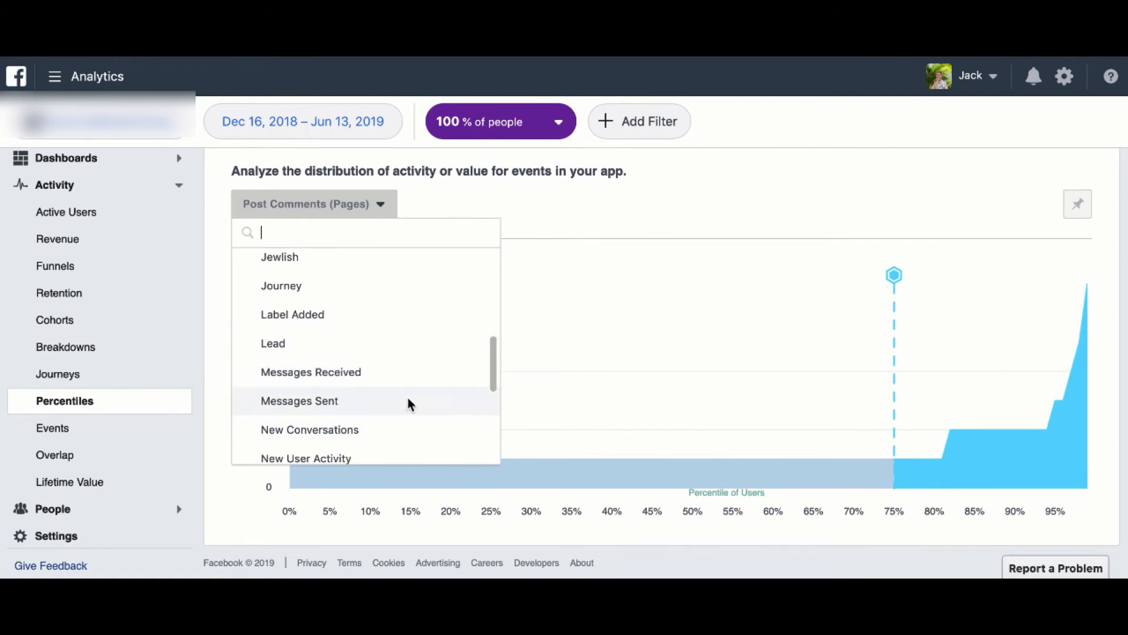
left_click(322, 373)
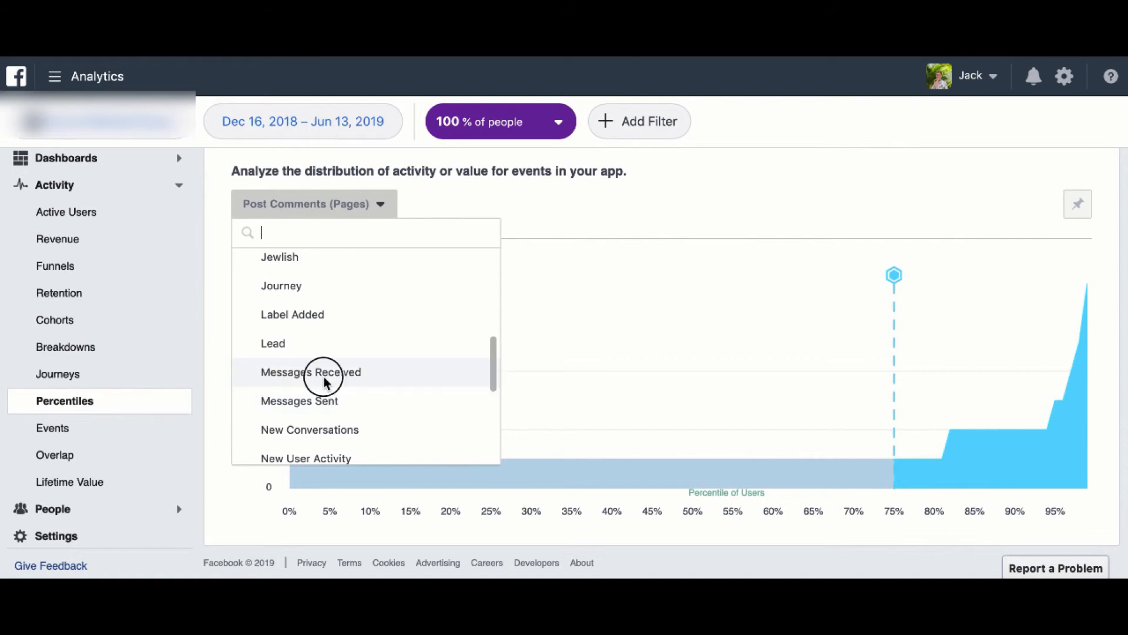
- Create a new filter limiting the data to people who performed the Purchases event, without further refinement
left_click(557, 131)
left_click(632, 137)
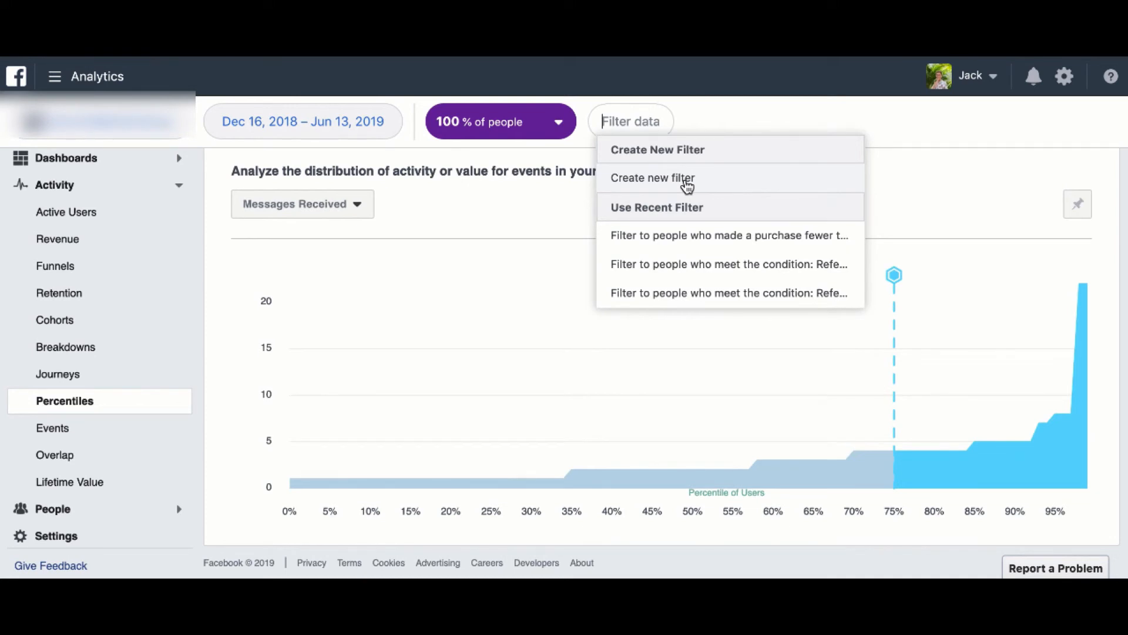
left_click(687, 186)
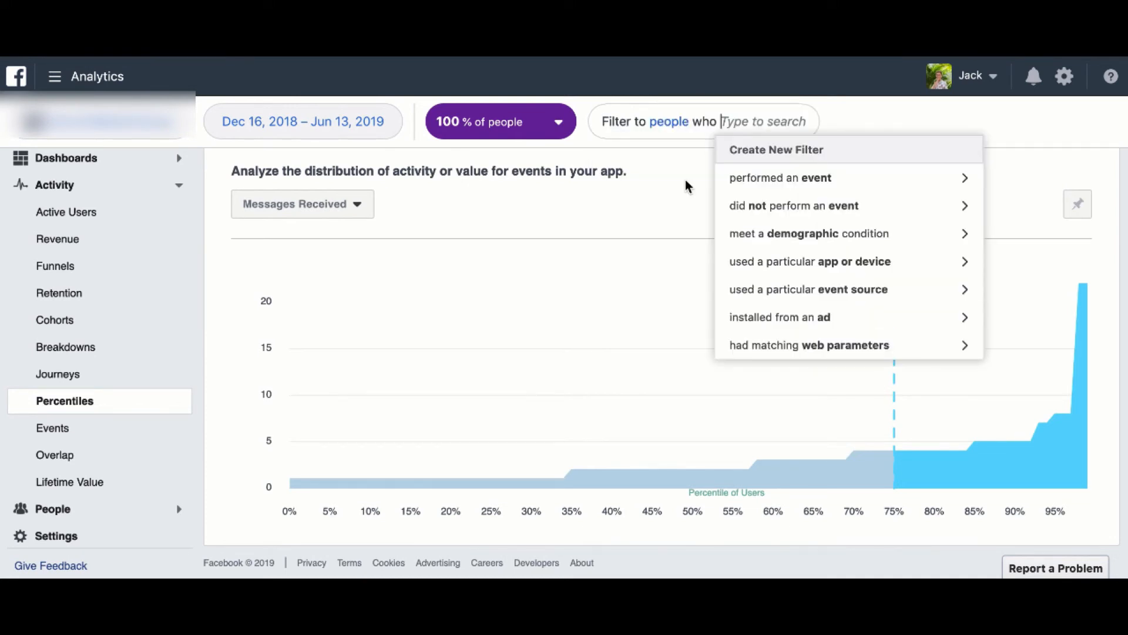
left_click(814, 178)
scroll(790, 453, "down", 5)
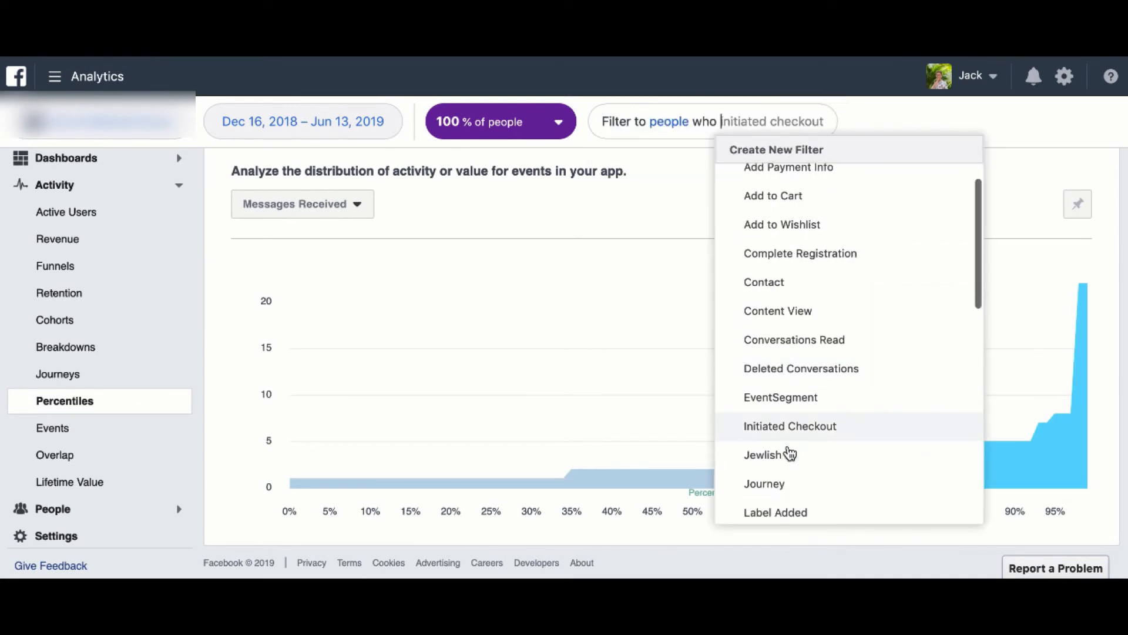
scroll(788, 456, "up", 1)
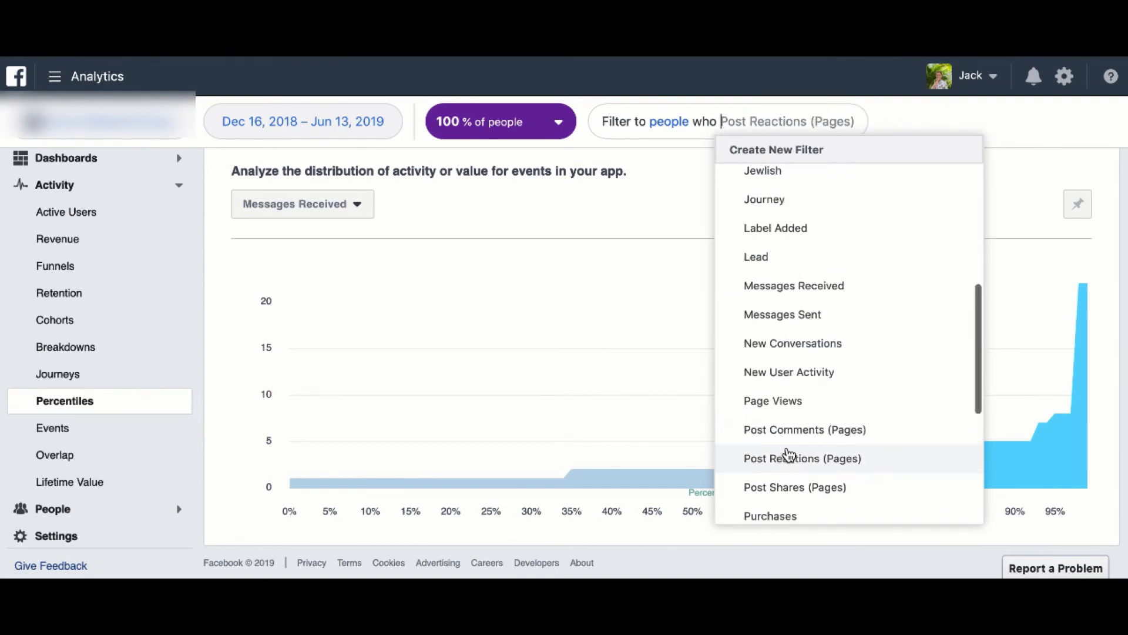
scroll(788, 453, "down", 2)
left_click(786, 488)
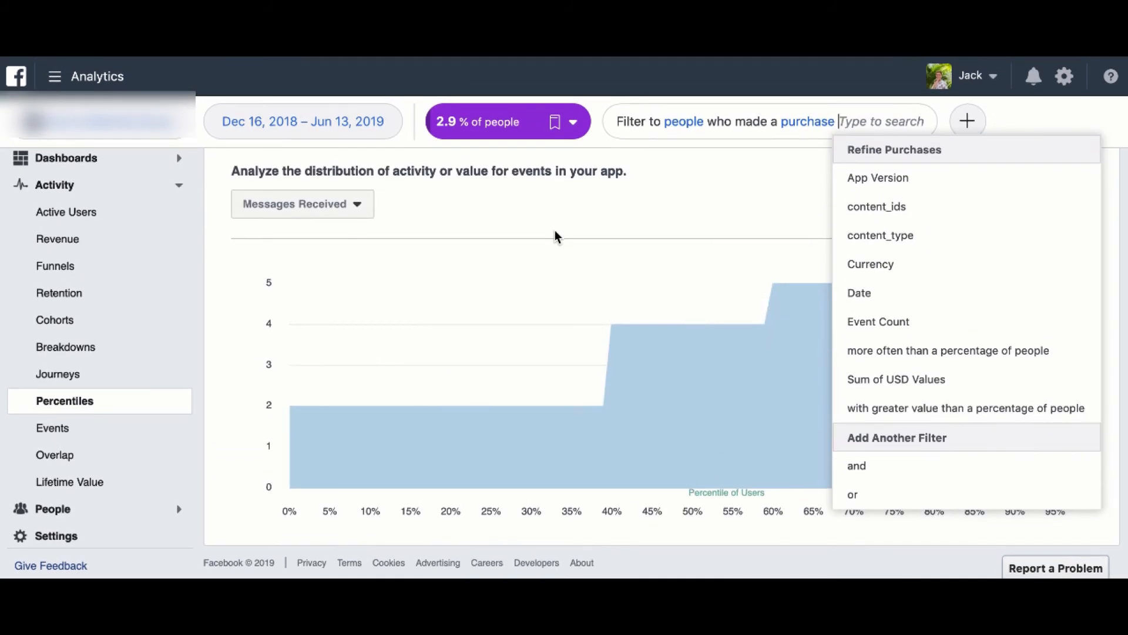
left_click(555, 230)
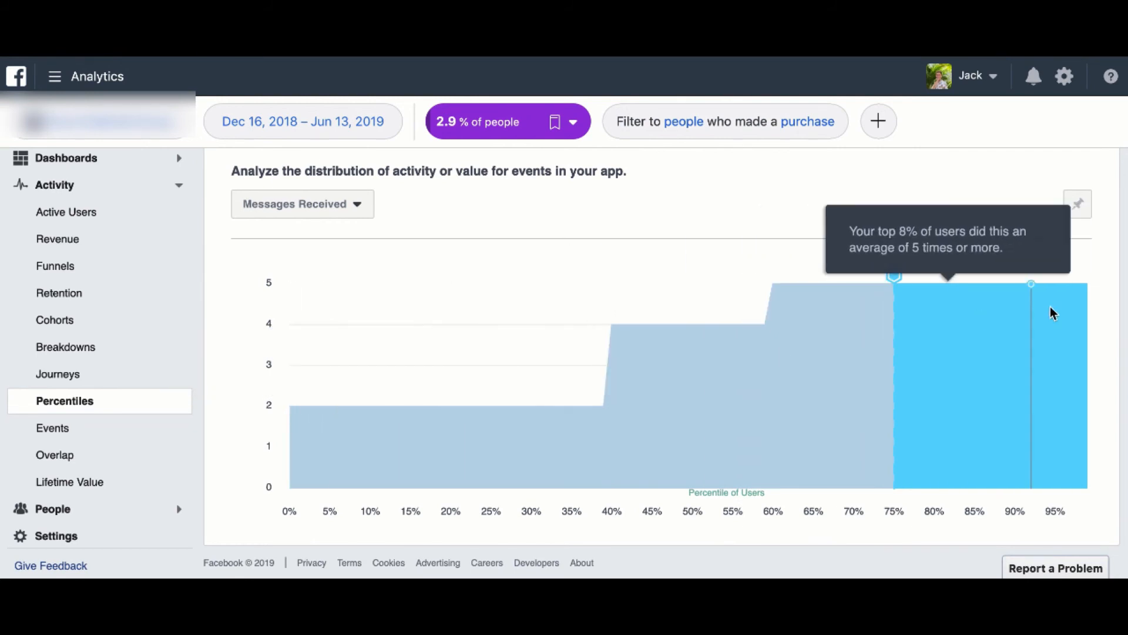
- Examine the purchaser-filtered Messages Received distribution at the 75% marker and across other percentiles, and go back to the Purchases value chart
left_click(893, 277)
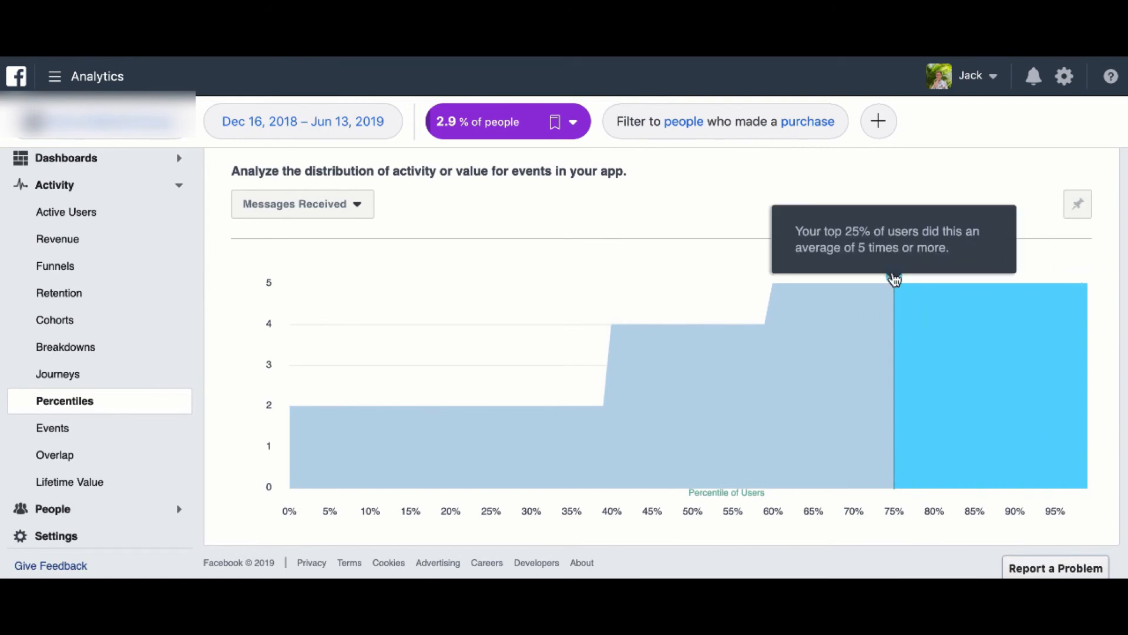
mouse_move(893, 296)
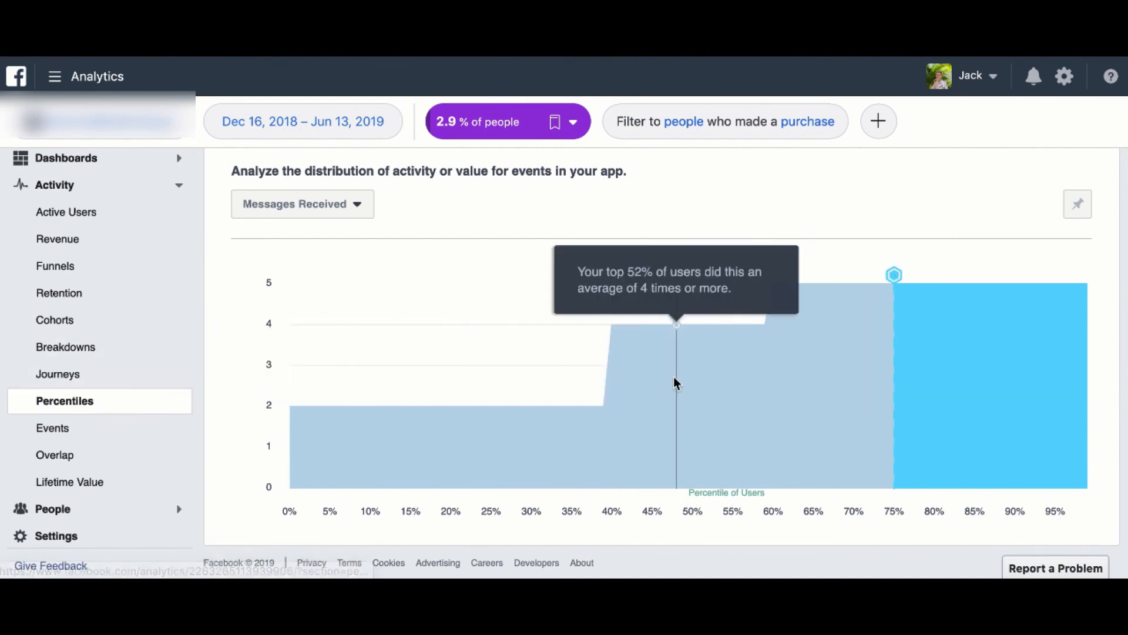
scroll(673, 376, "up", 8)
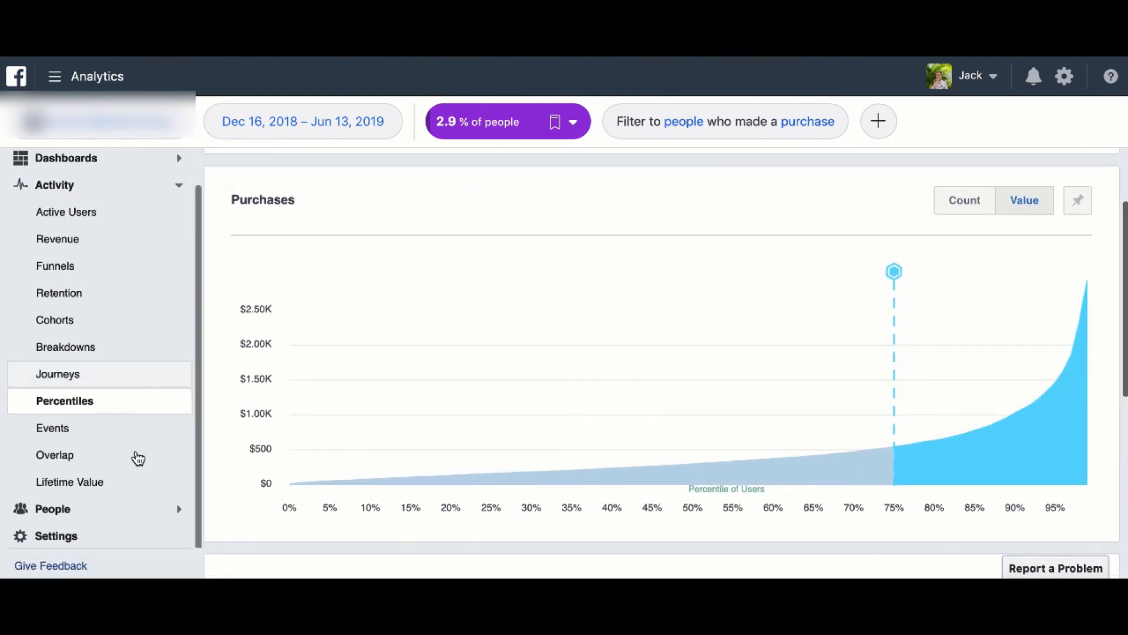